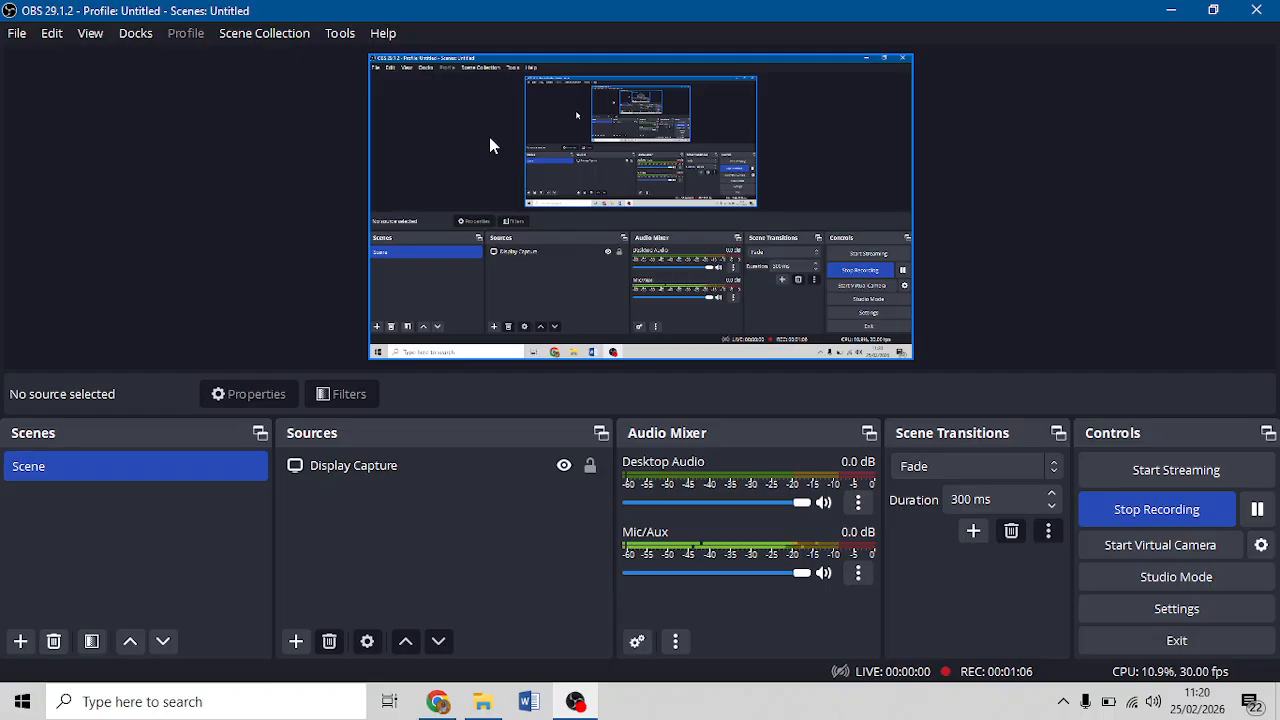
- Switch to Chrome, look through the open Meet, Google Meet Help, Drive and Career Planner pages, and return to OBS
{"action": "left_click", "coordinate": [390, 455]}
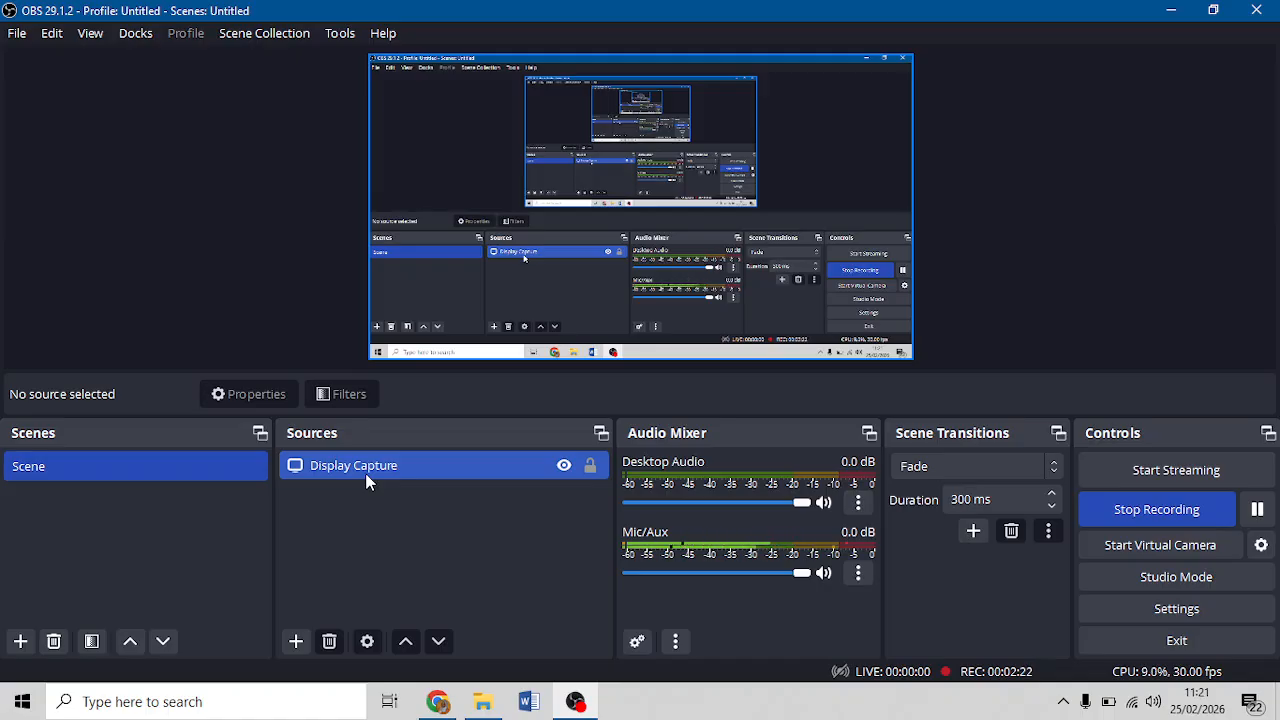
{"action": "left_click", "coordinate": [430, 610]}
{"action": "left_click", "coordinate": [437, 703]}
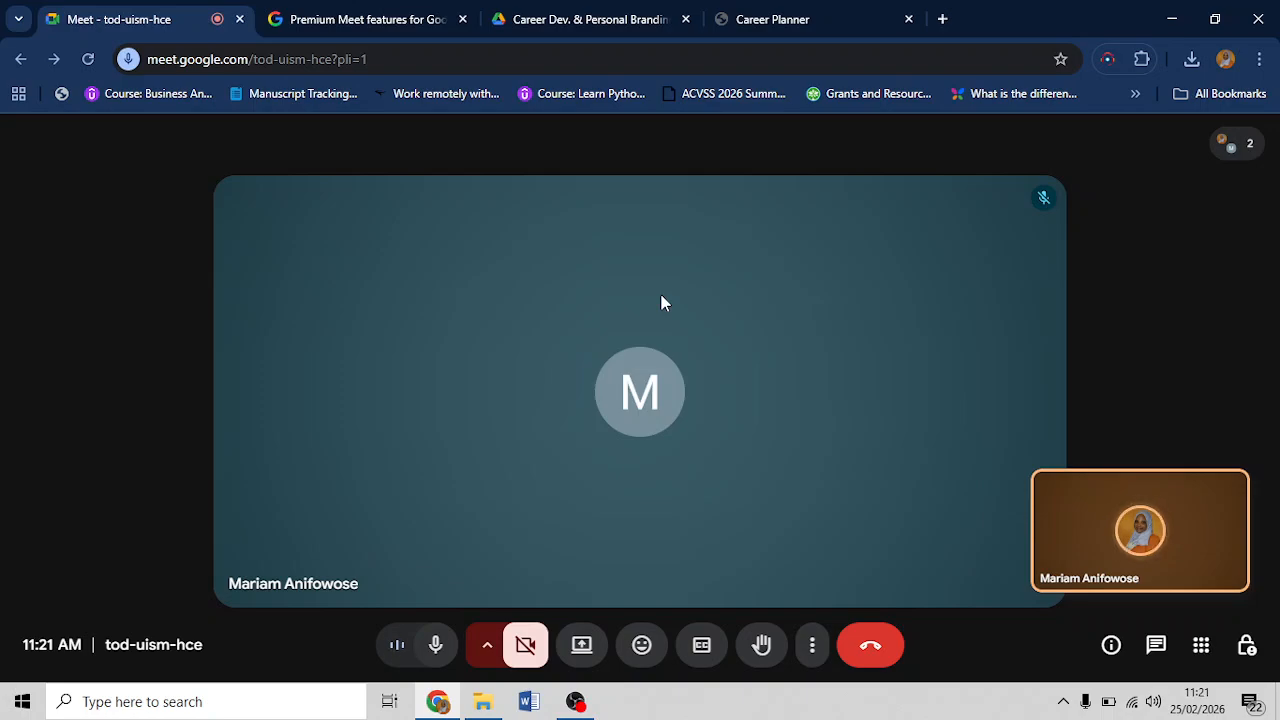
{"action": "left_click", "coordinate": [363, 25]}
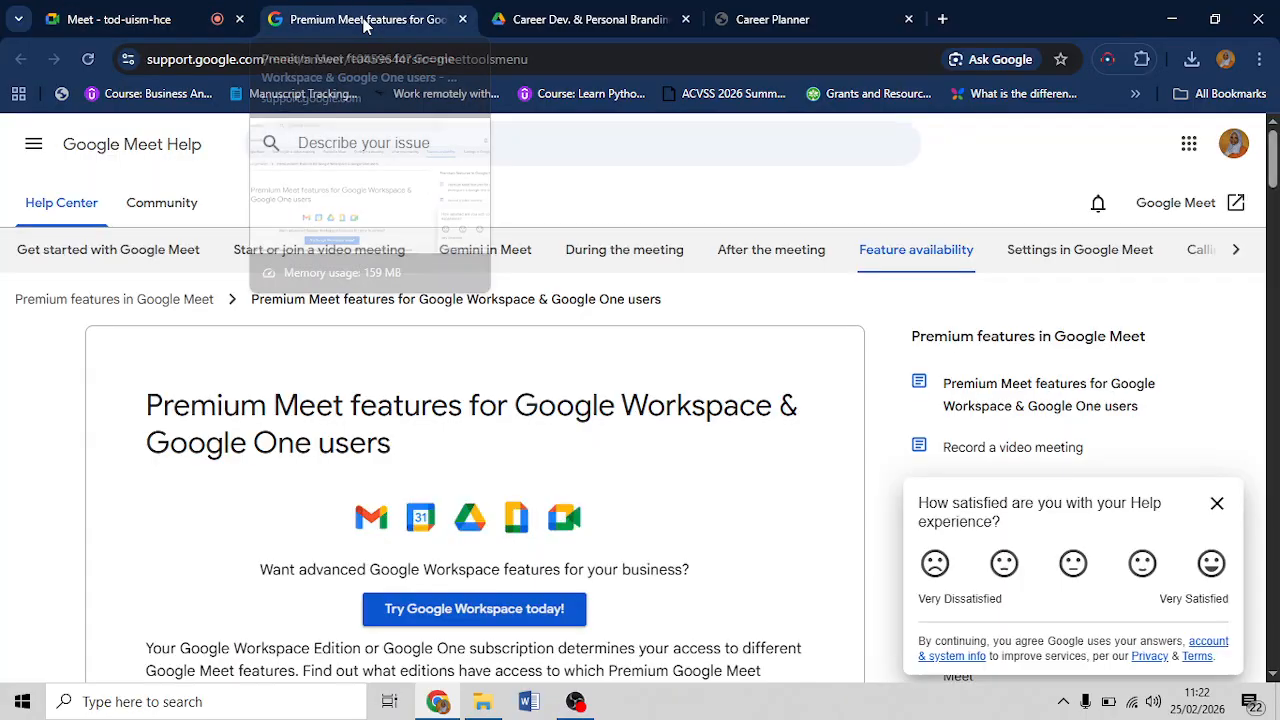
{"action": "left_click", "coordinate": [566, 17]}
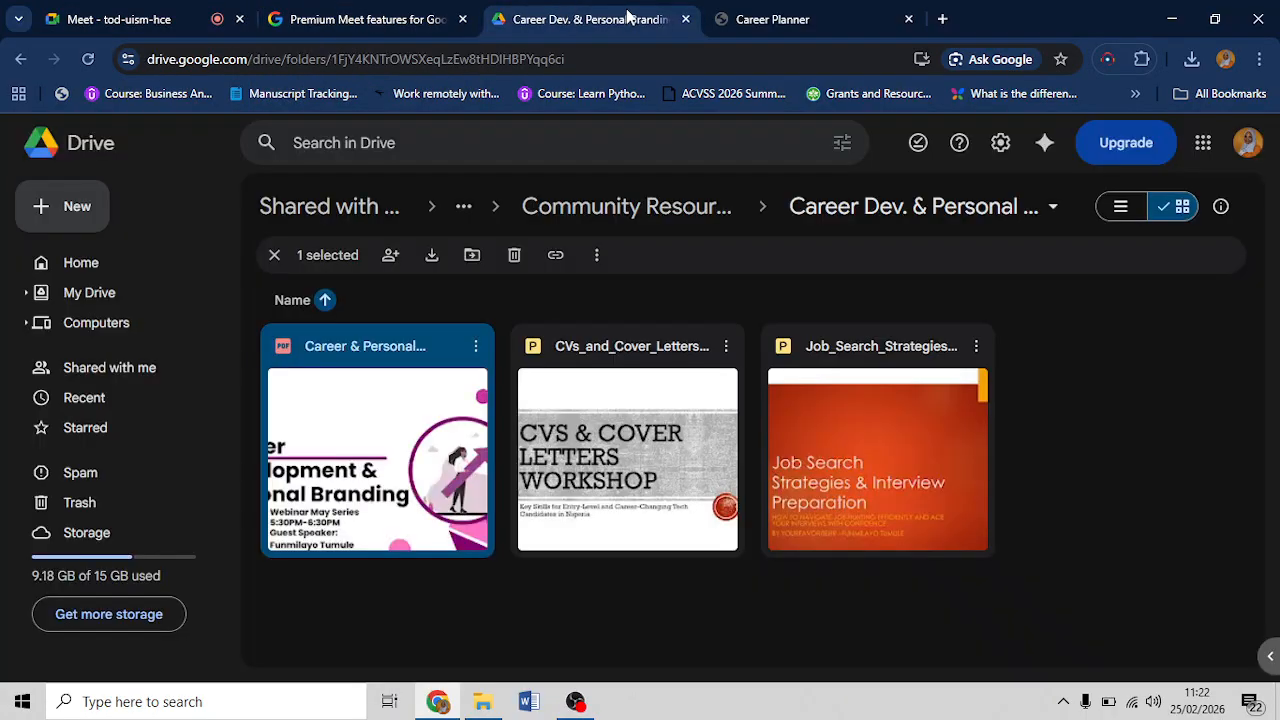
{"action": "left_click", "coordinate": [783, 24]}
{"action": "left_click", "coordinate": [130, 20]}
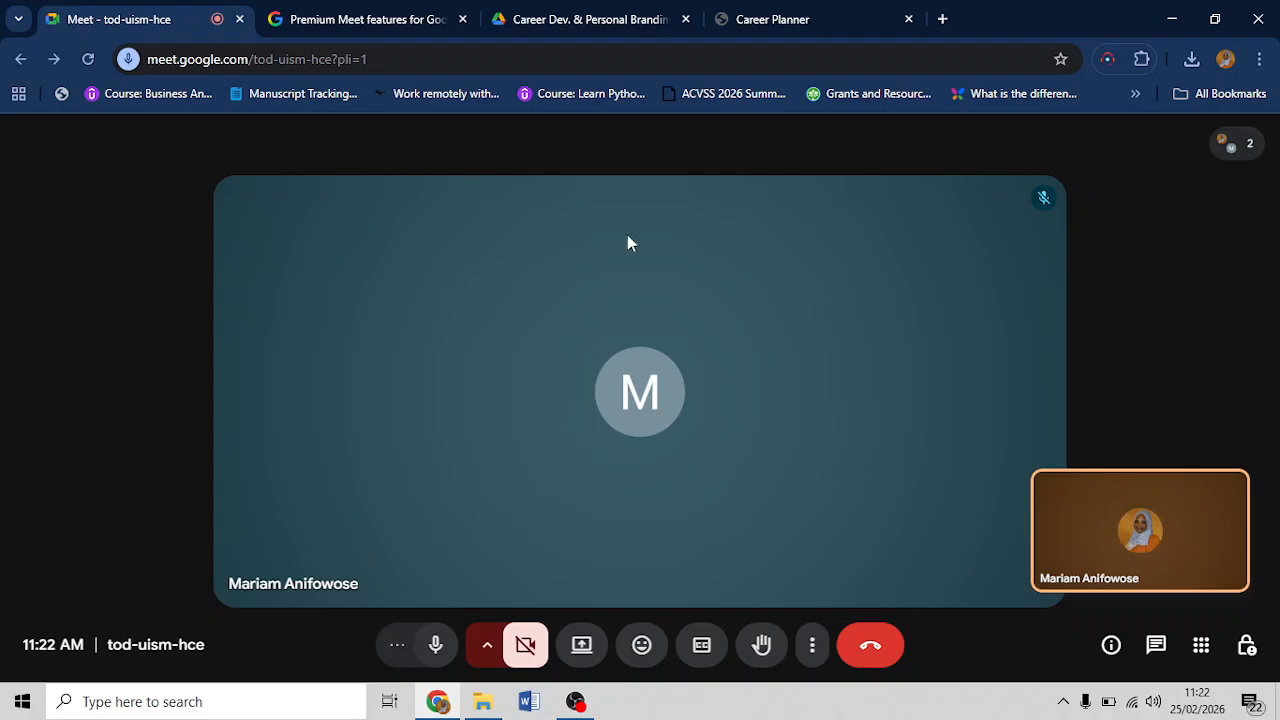
{"action": "left_click", "coordinate": [575, 703]}
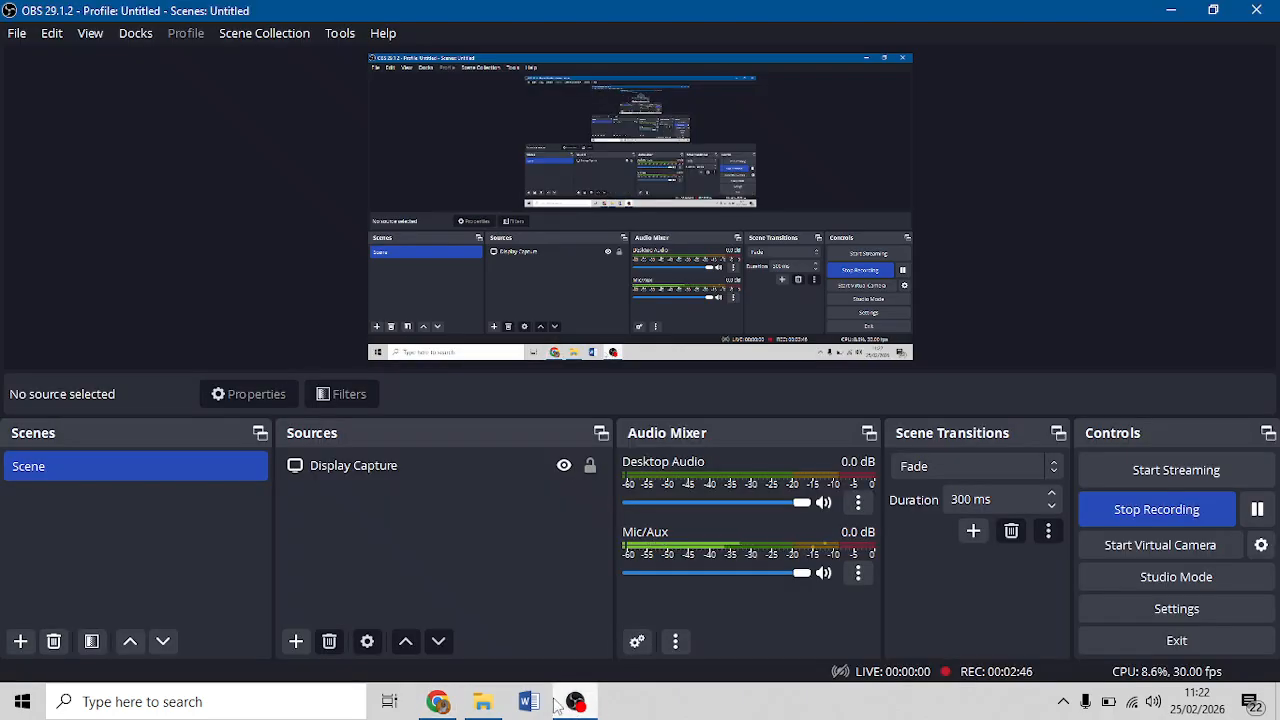
- Add a new Display Capture source named Display Capture 2 that captures the primary monitor with the cursor
{"action": "left_click", "coordinate": [322, 471]}
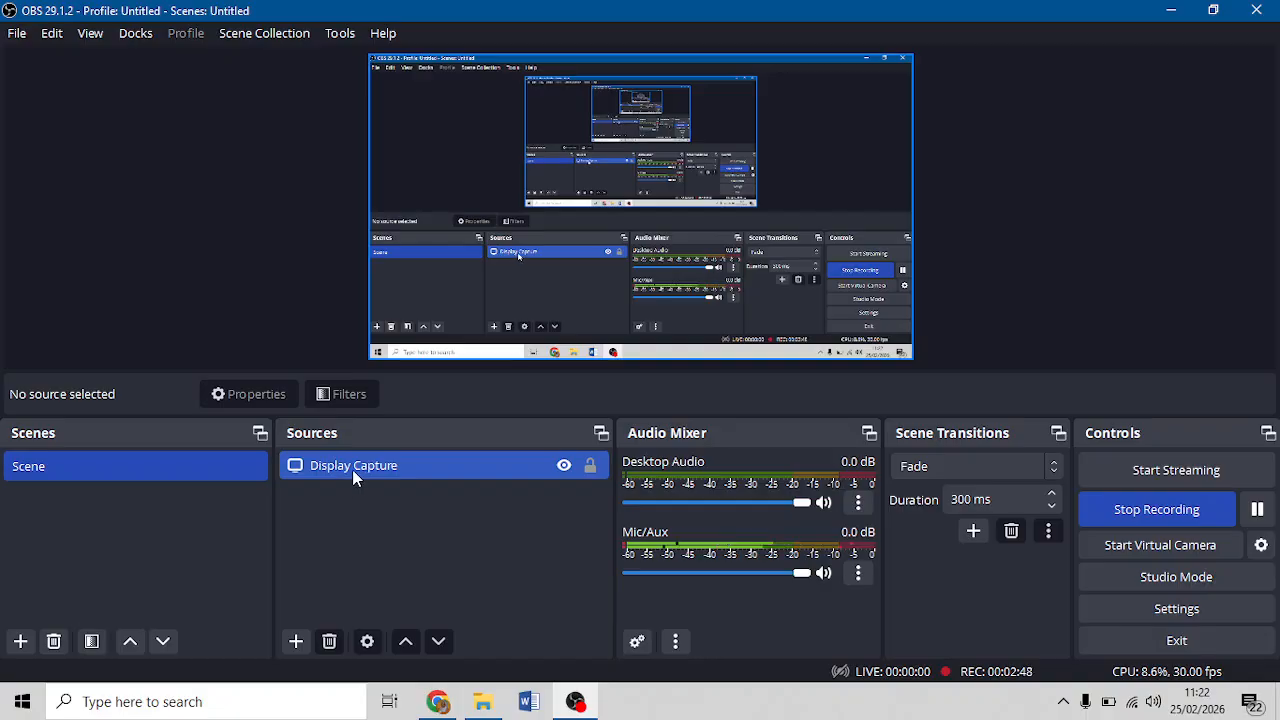
{"action": "left_click", "coordinate": [295, 642]}
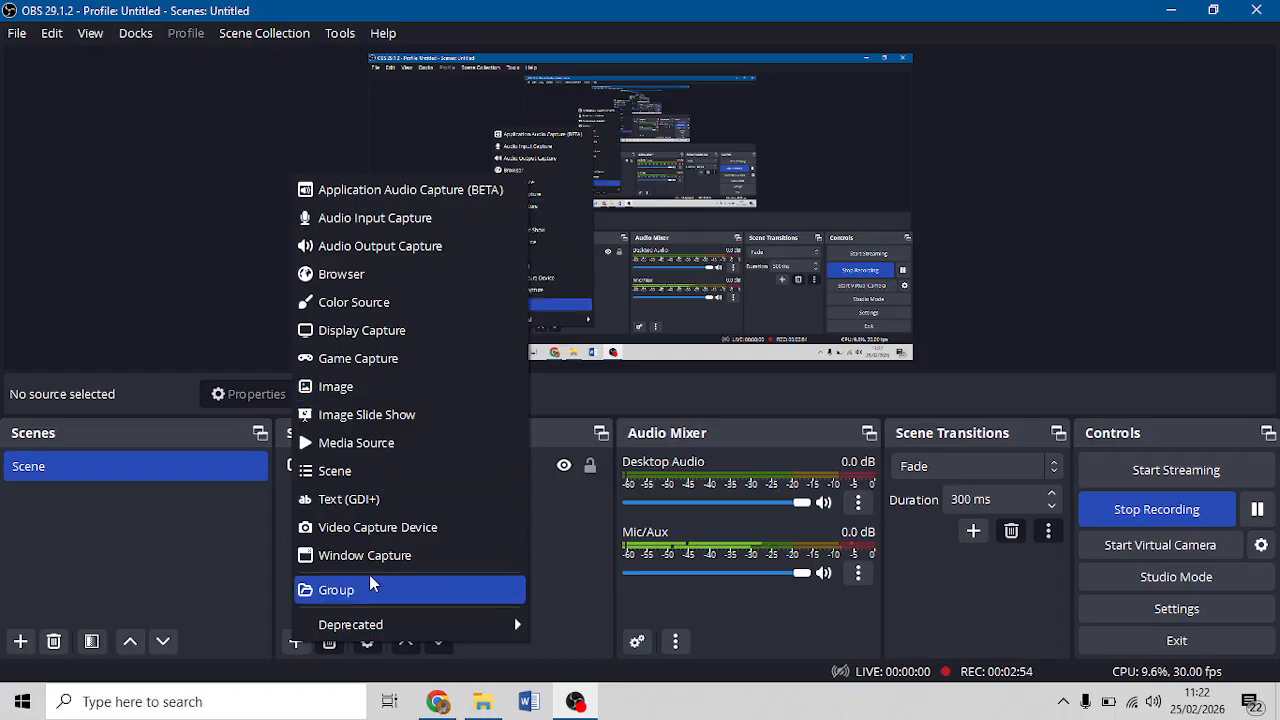
{"action": "left_click", "coordinate": [349, 333]}
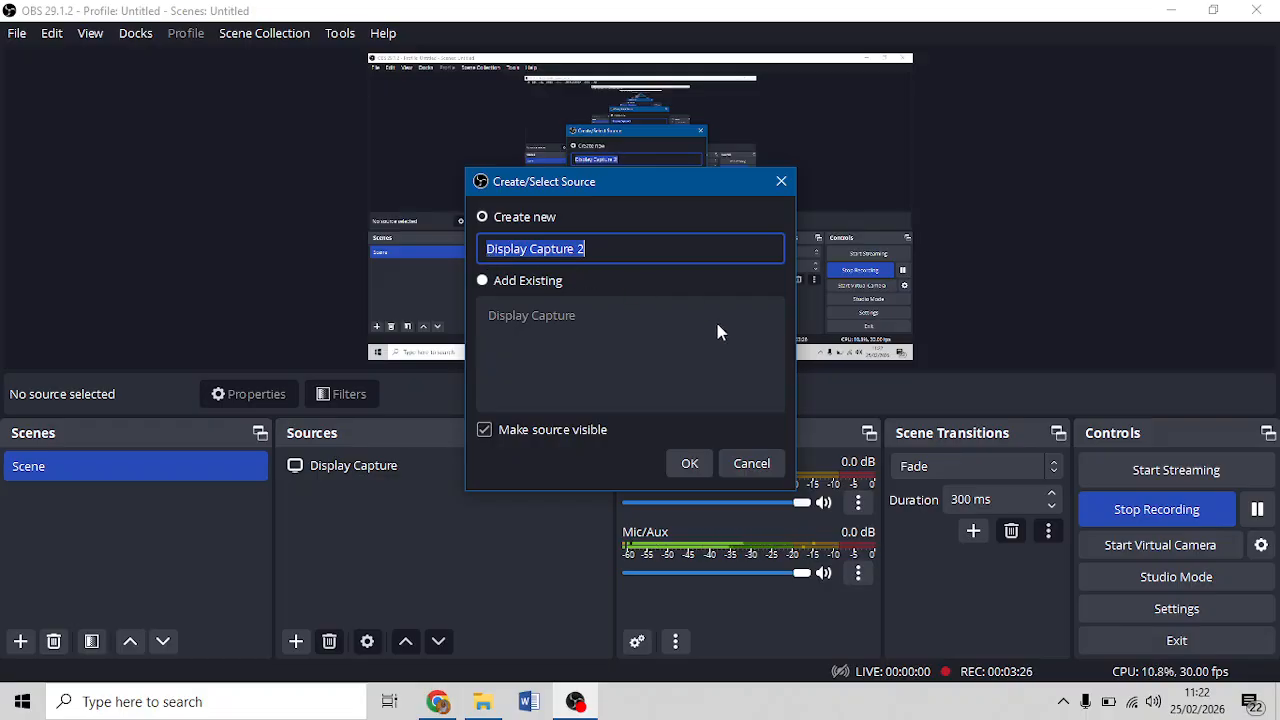
{"action": "left_click", "coordinate": [692, 463]}
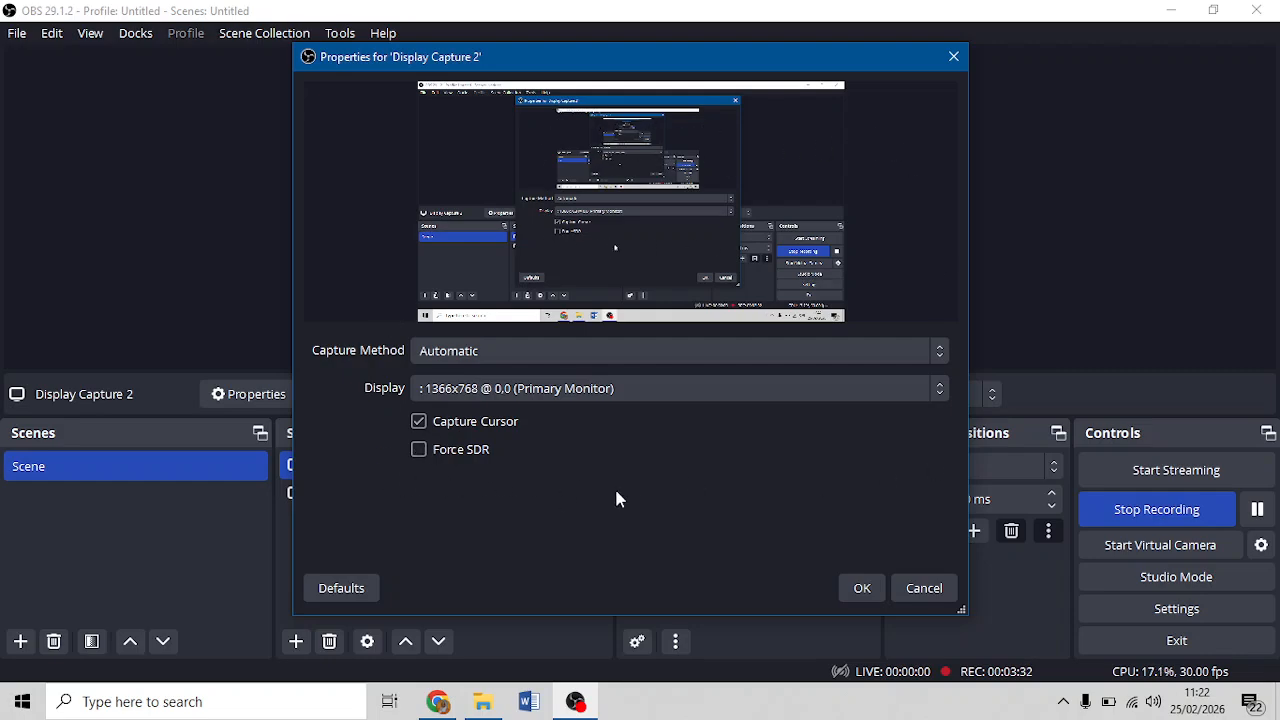
{"action": "left_click", "coordinate": [859, 589]}
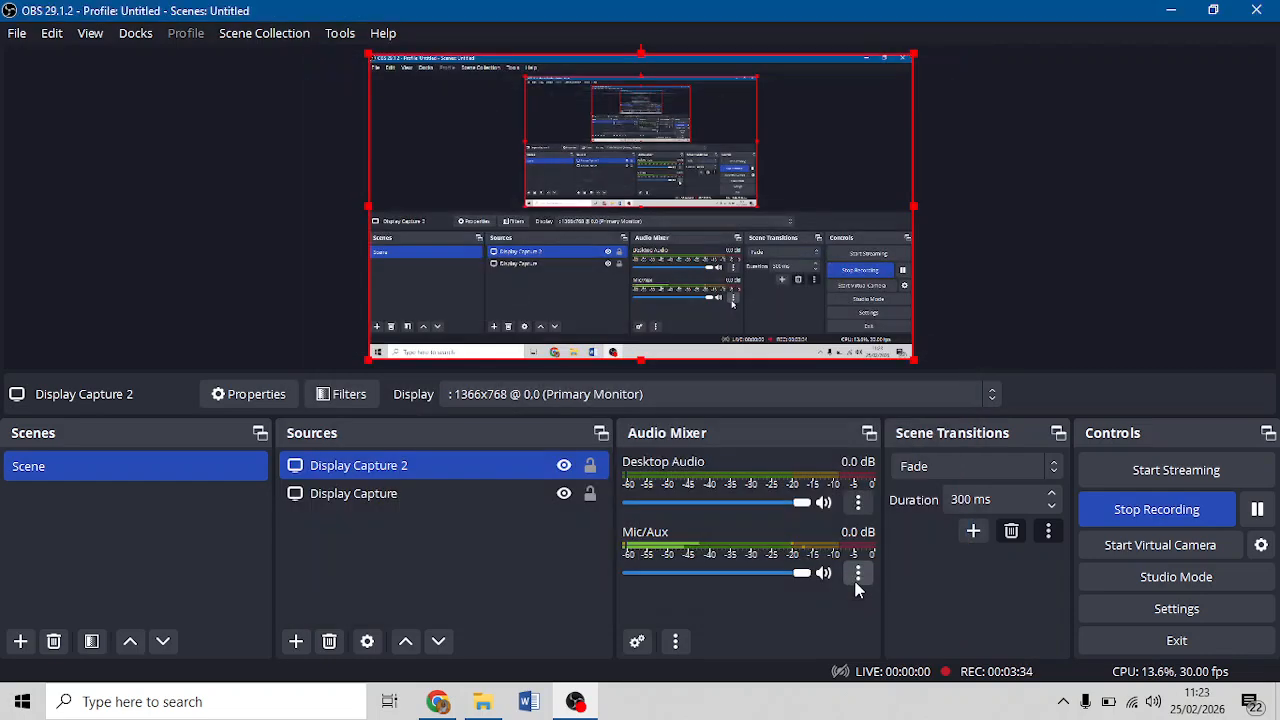
- Remove the Display Capture 2 source from the scene
{"action": "left_click", "coordinate": [362, 495], "text": "shift"}
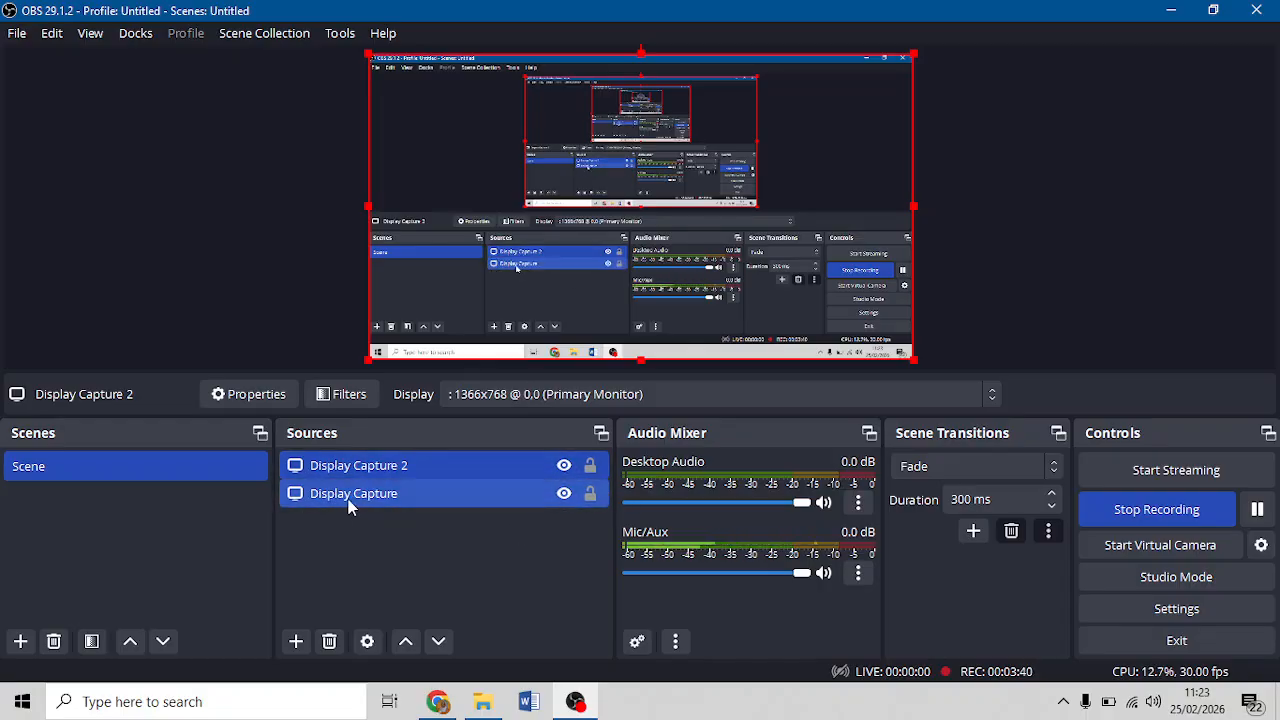
{"action": "left_click", "coordinate": [378, 467]}
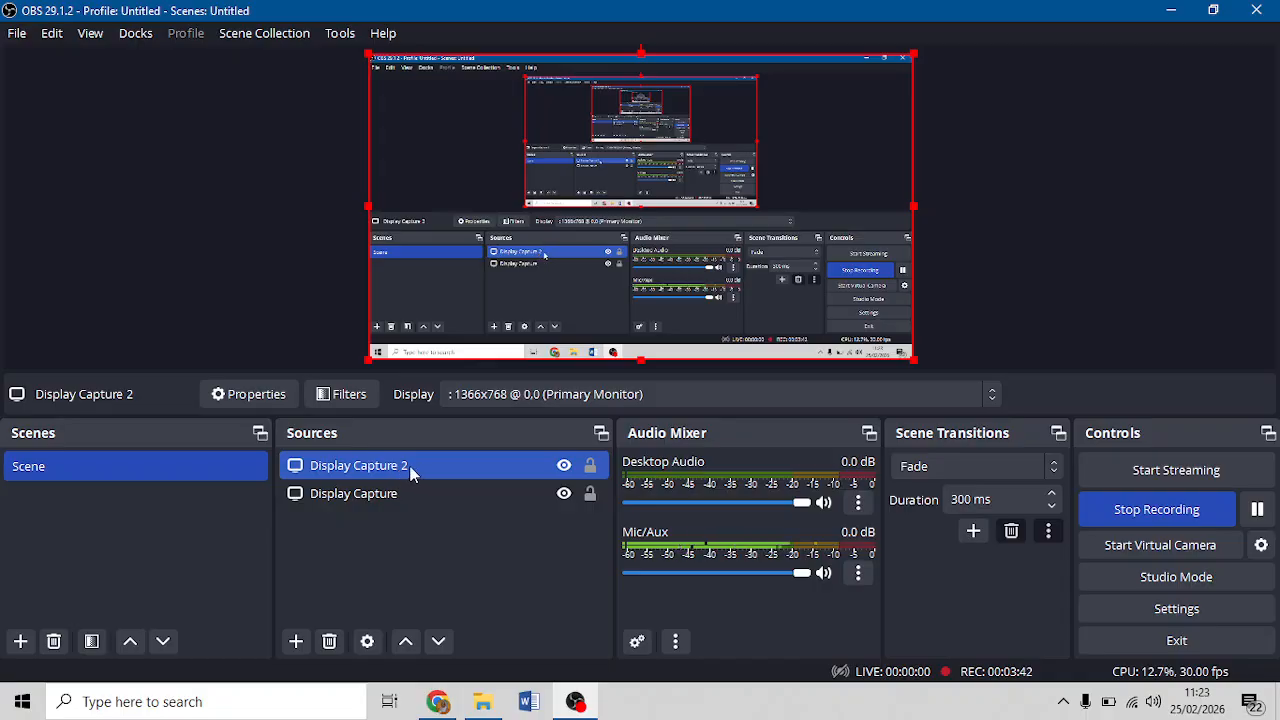
{"action": "left_click", "coordinate": [336, 648]}
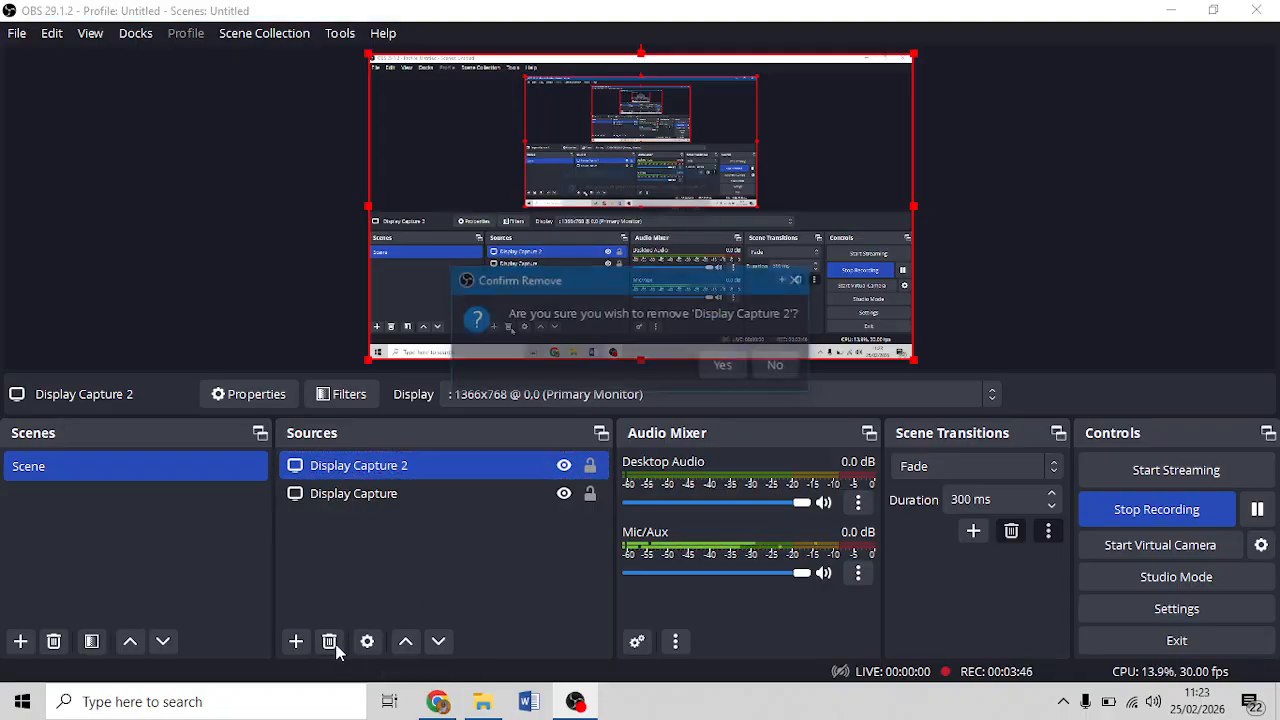
{"action": "left_click", "coordinate": [729, 367]}
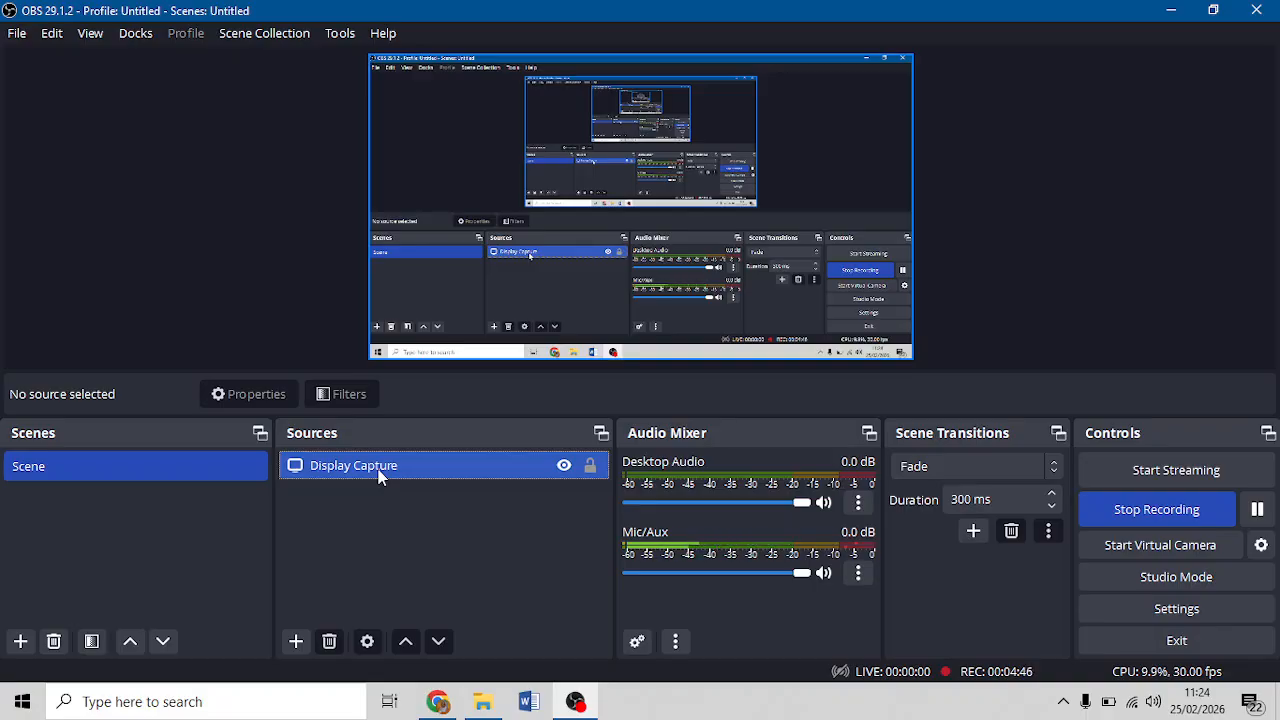
- Add a new Audio Input Capture source to the scene, using the Default device
{"action": "left_click", "coordinate": [335, 550]}
{"action": "left_click", "coordinate": [296, 642]}
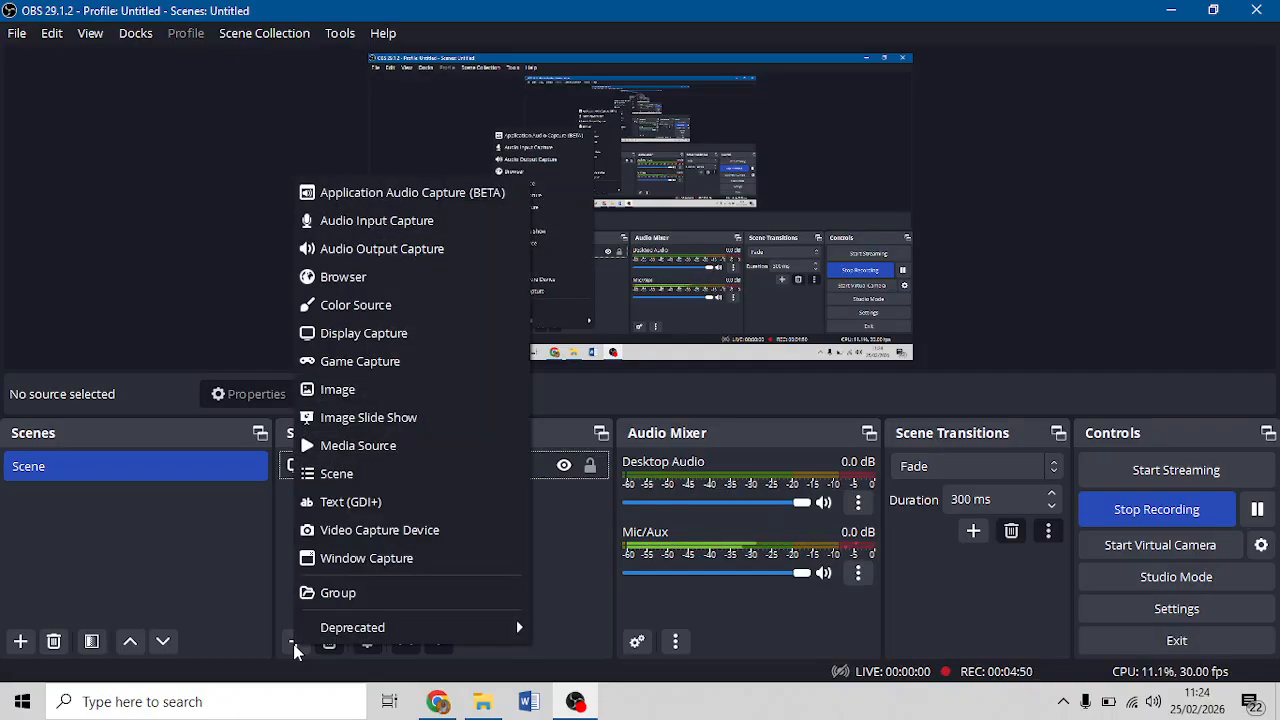
{"action": "left_click", "coordinate": [383, 222]}
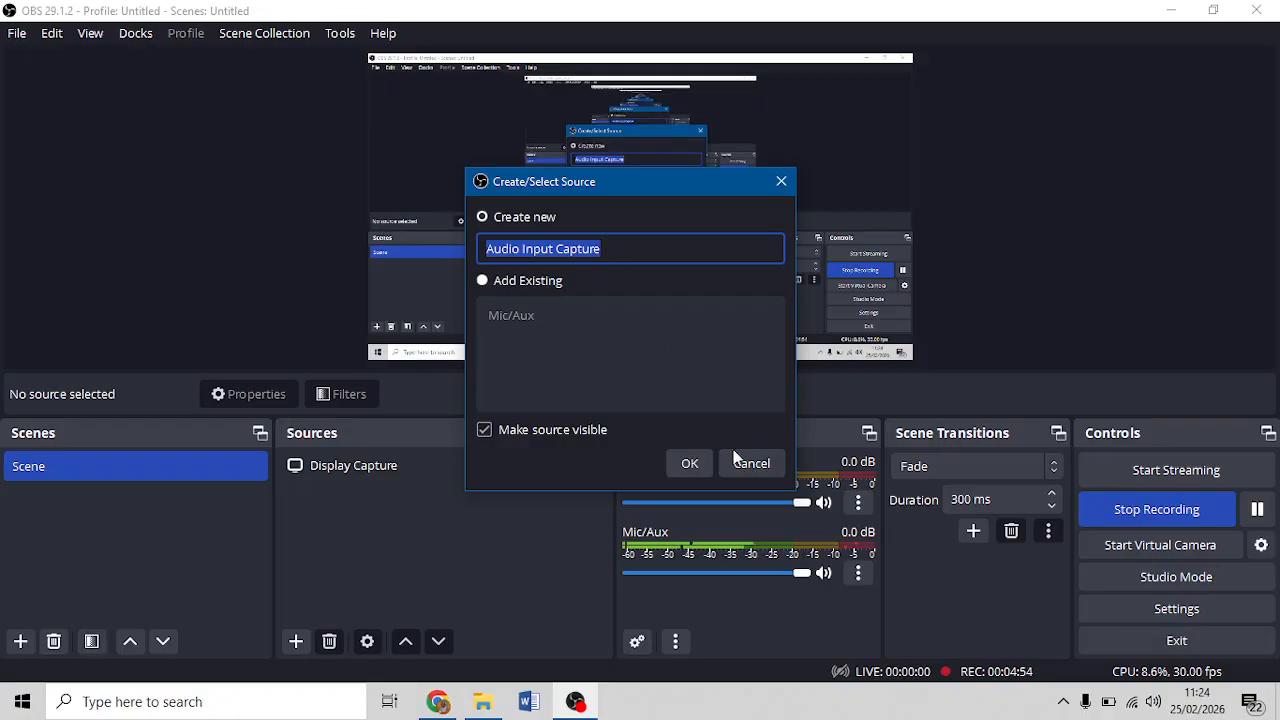
{"action": "left_click", "coordinate": [689, 463]}
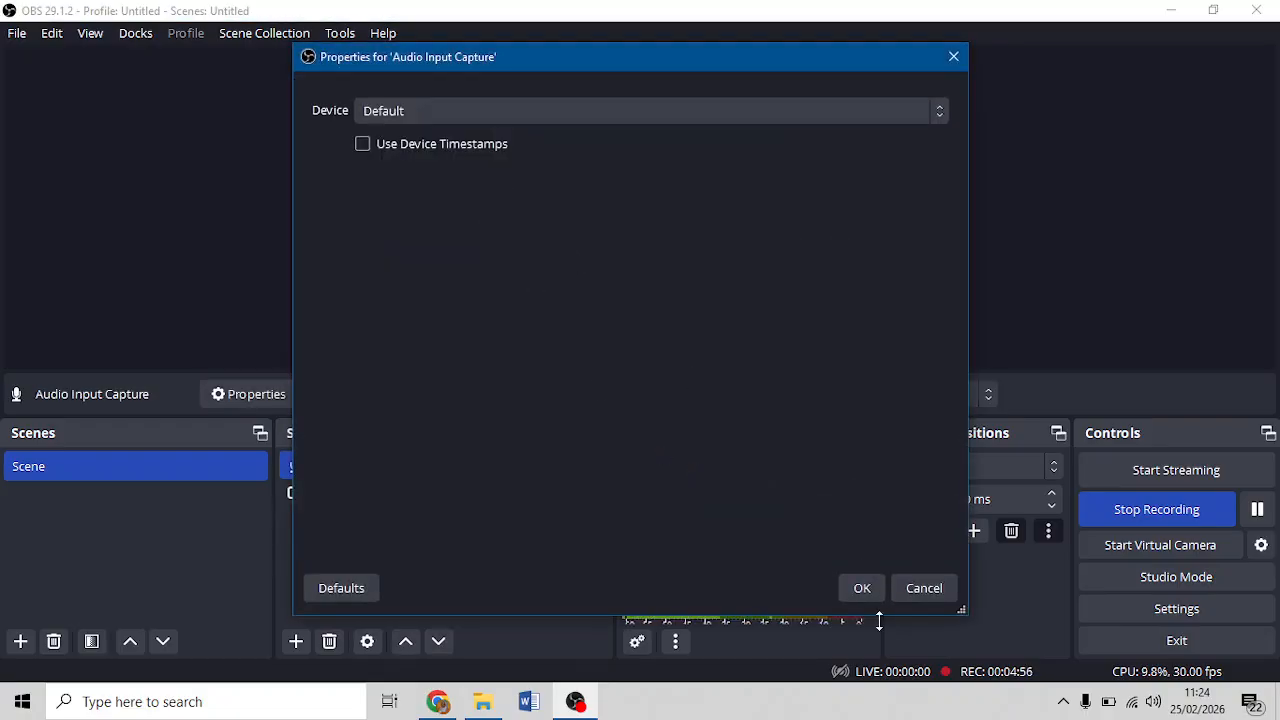
{"action": "left_click", "coordinate": [862, 588]}
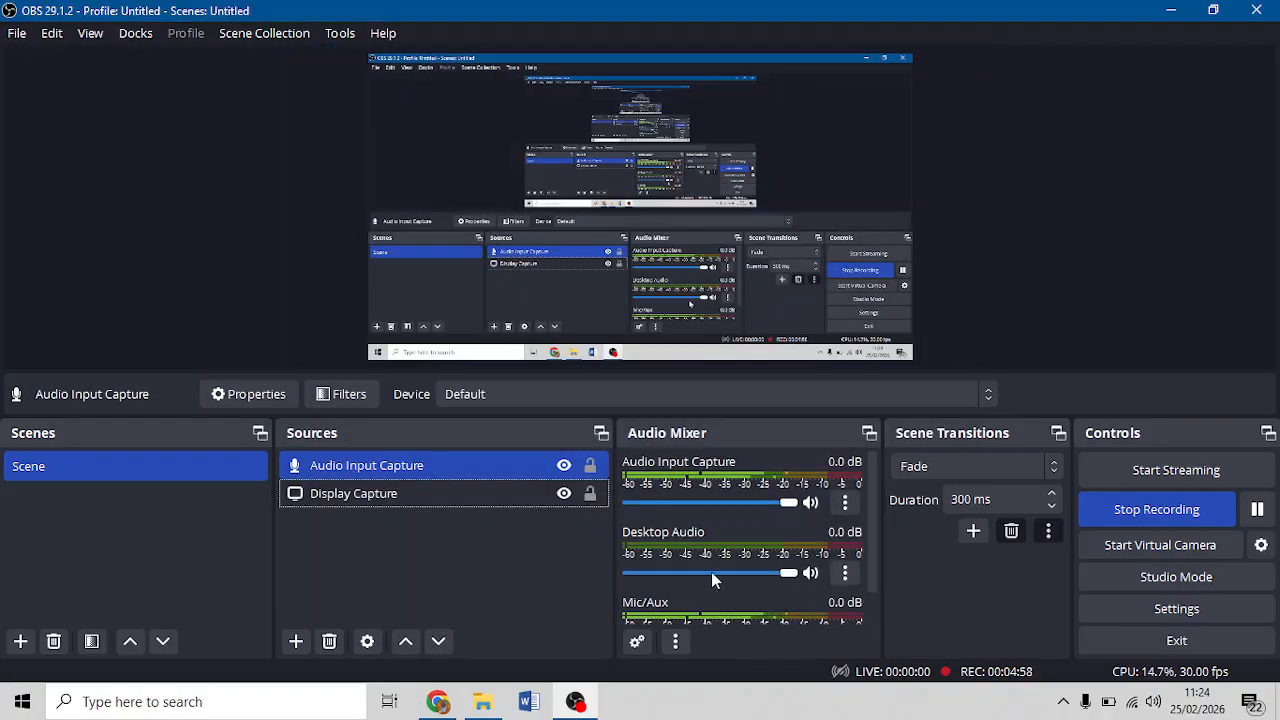
- Create a new visible Audio Output Capture source in the scene under its suggested name
{"action": "left_click", "coordinate": [296, 643]}
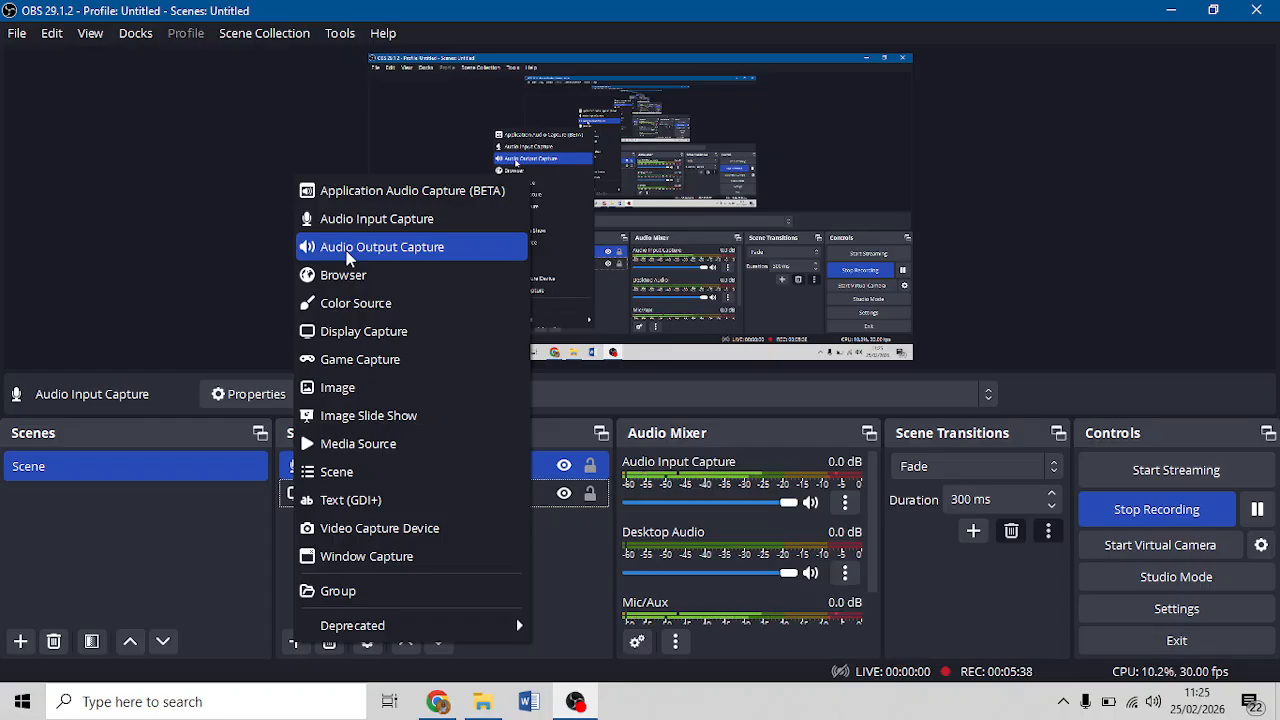
{"action": "left_click", "coordinate": [350, 258]}
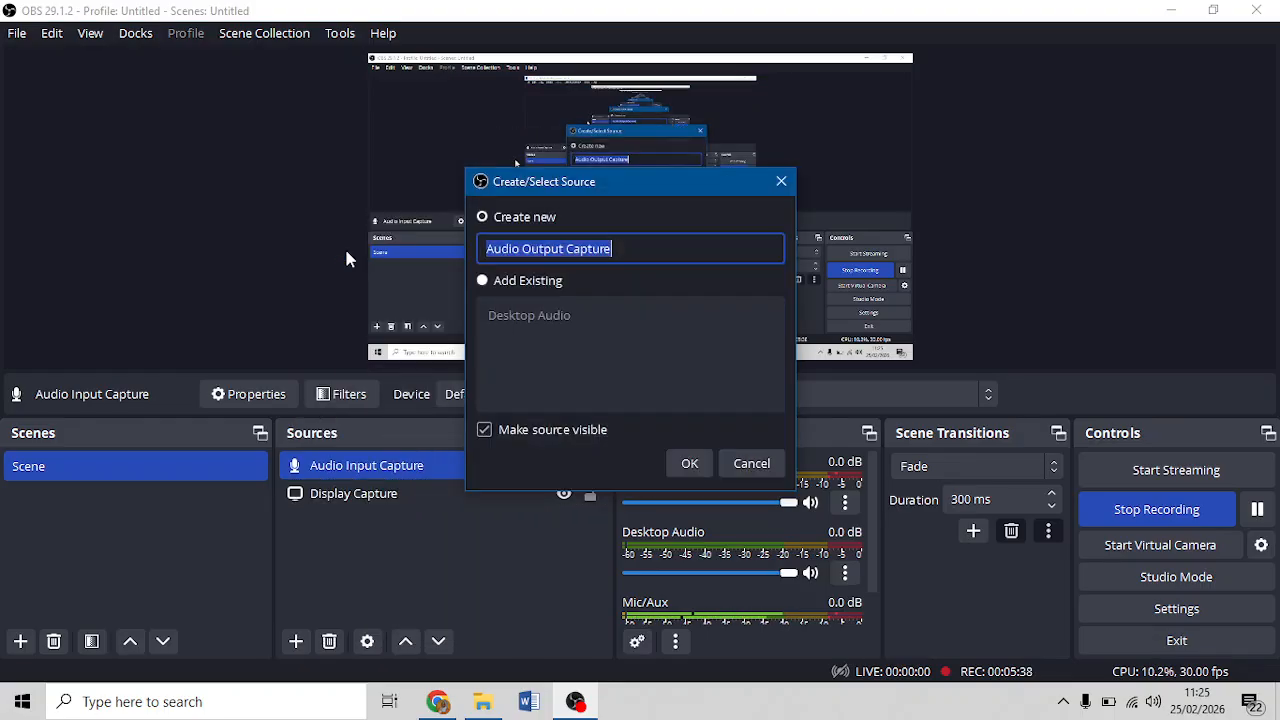
{"action": "left_click", "coordinate": [684, 464]}
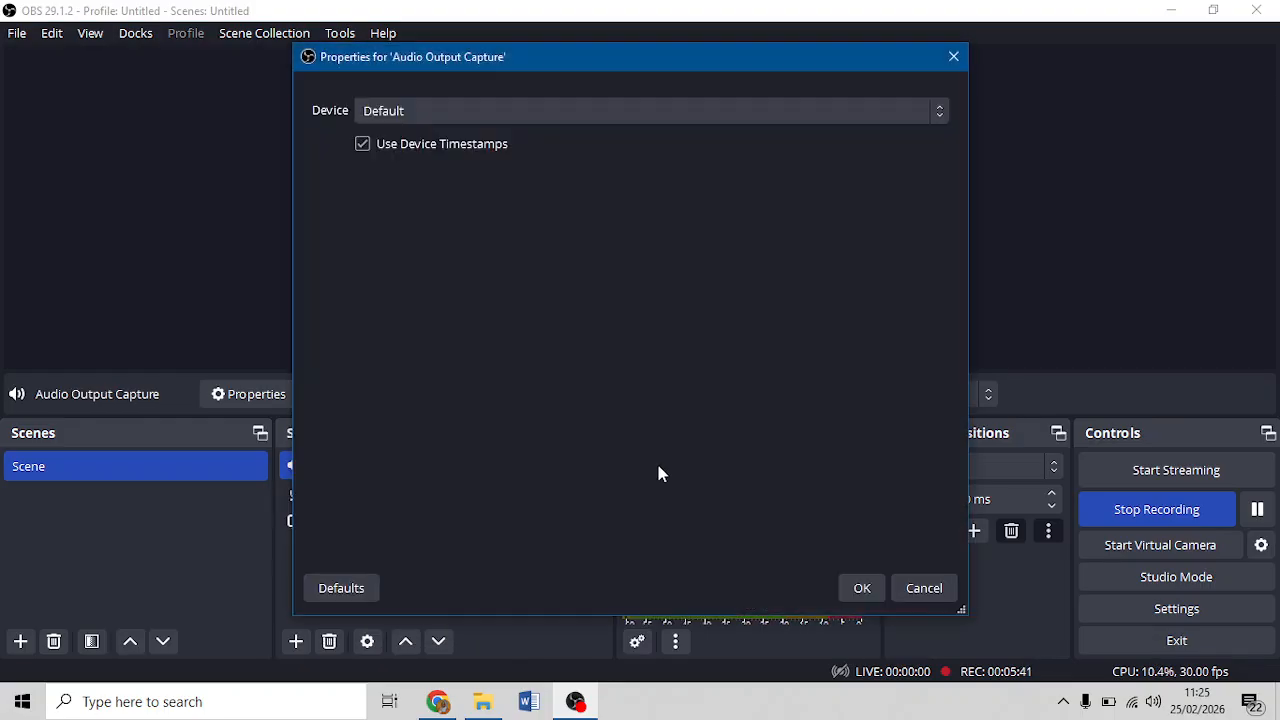
{"action": "left_click", "coordinate": [449, 121]}
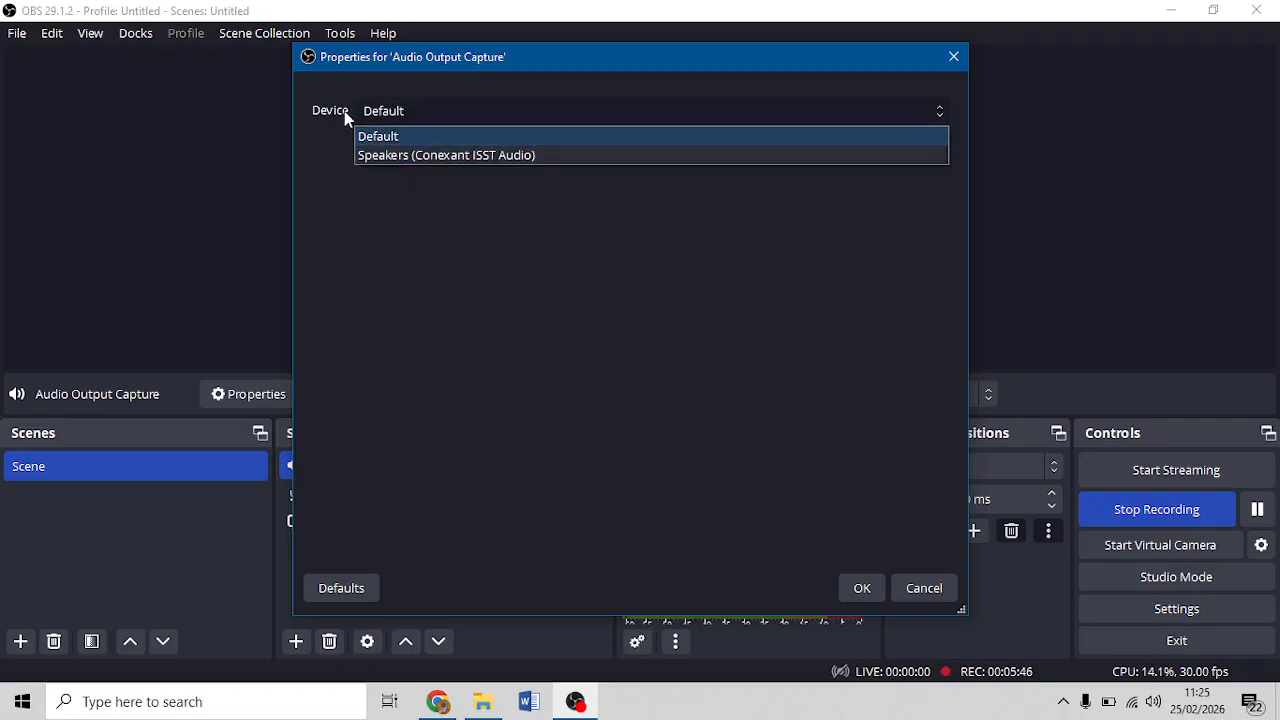
{"action": "left_click", "coordinate": [449, 155]}
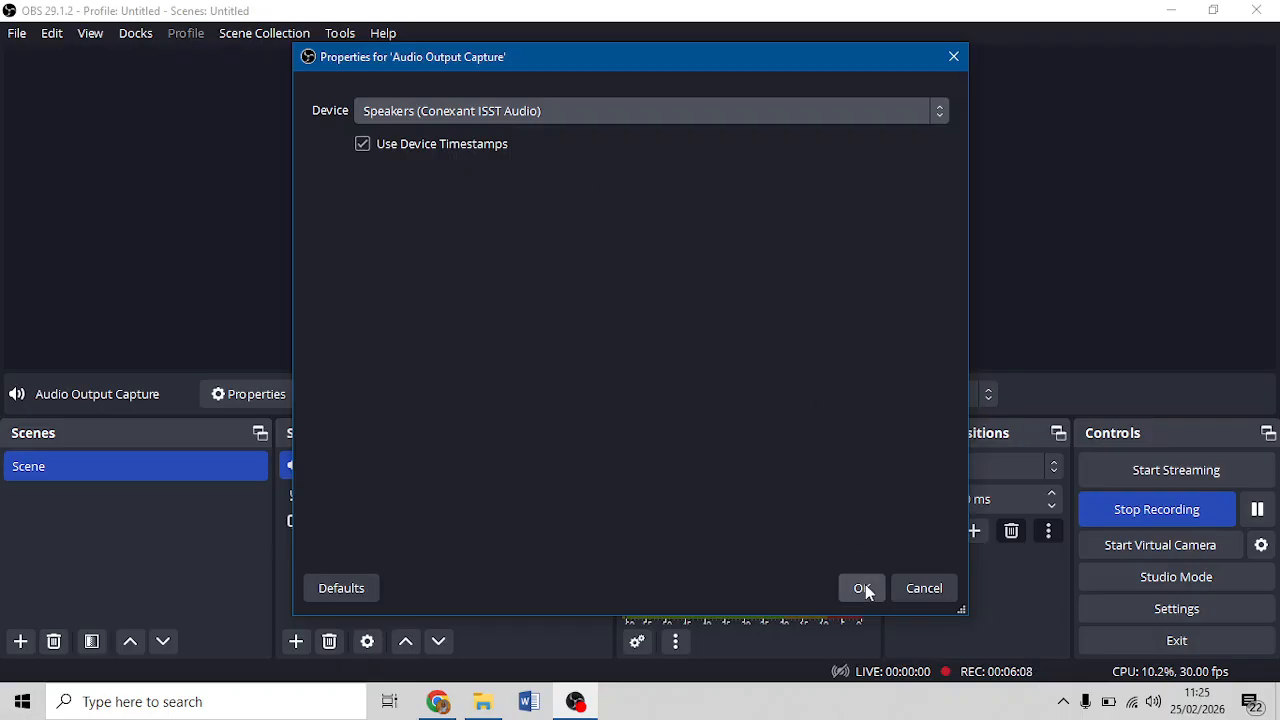
{"action": "left_click", "coordinate": [562, 114]}
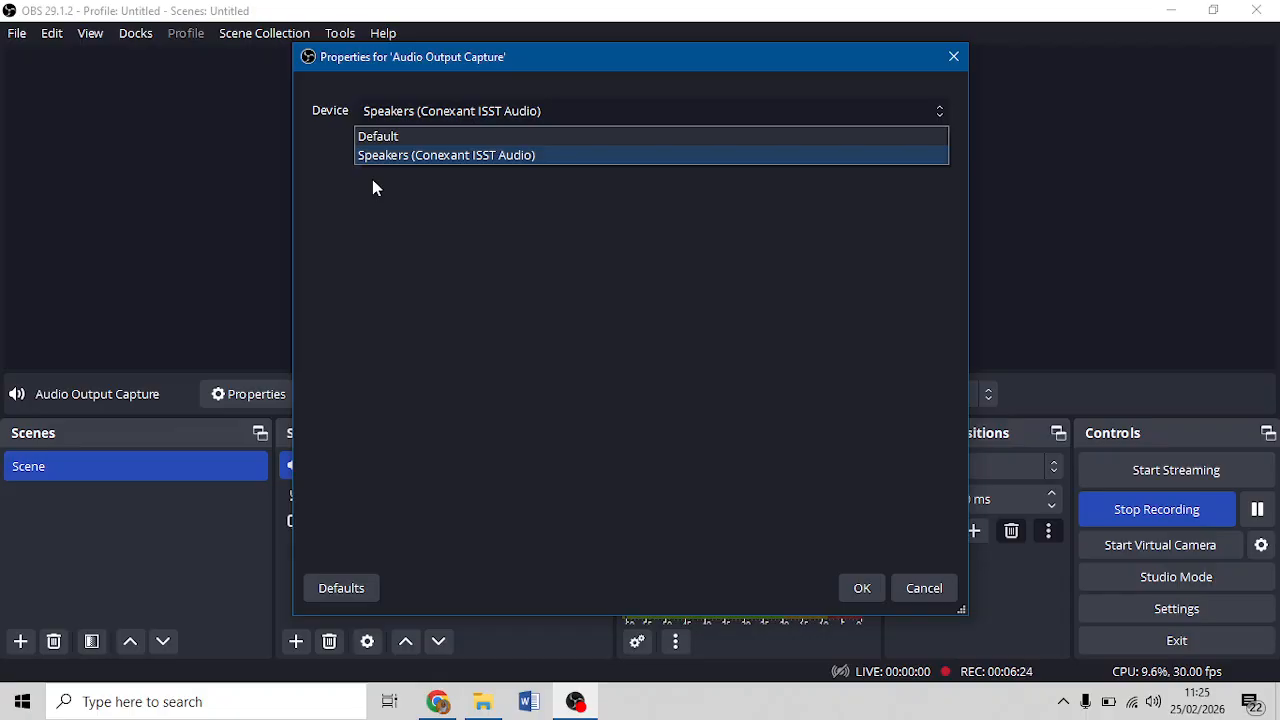
{"action": "left_click", "coordinate": [450, 156]}
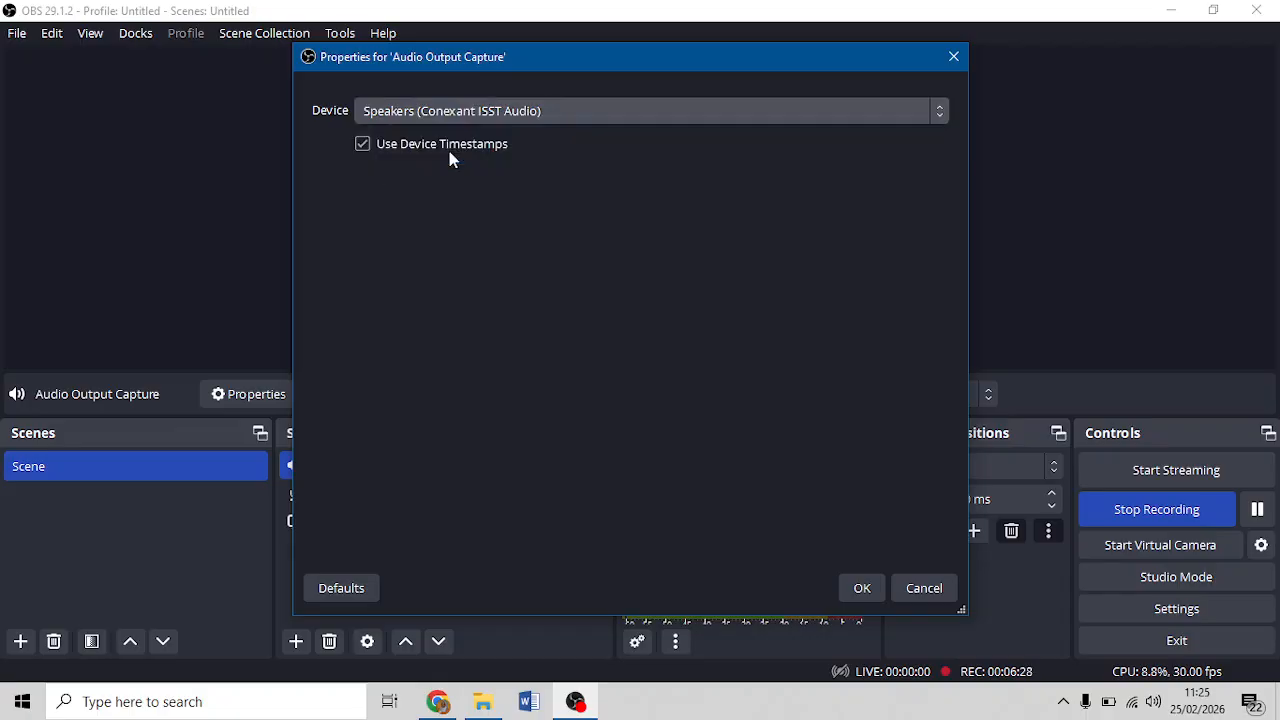
{"action": "left_click", "coordinate": [548, 108]}
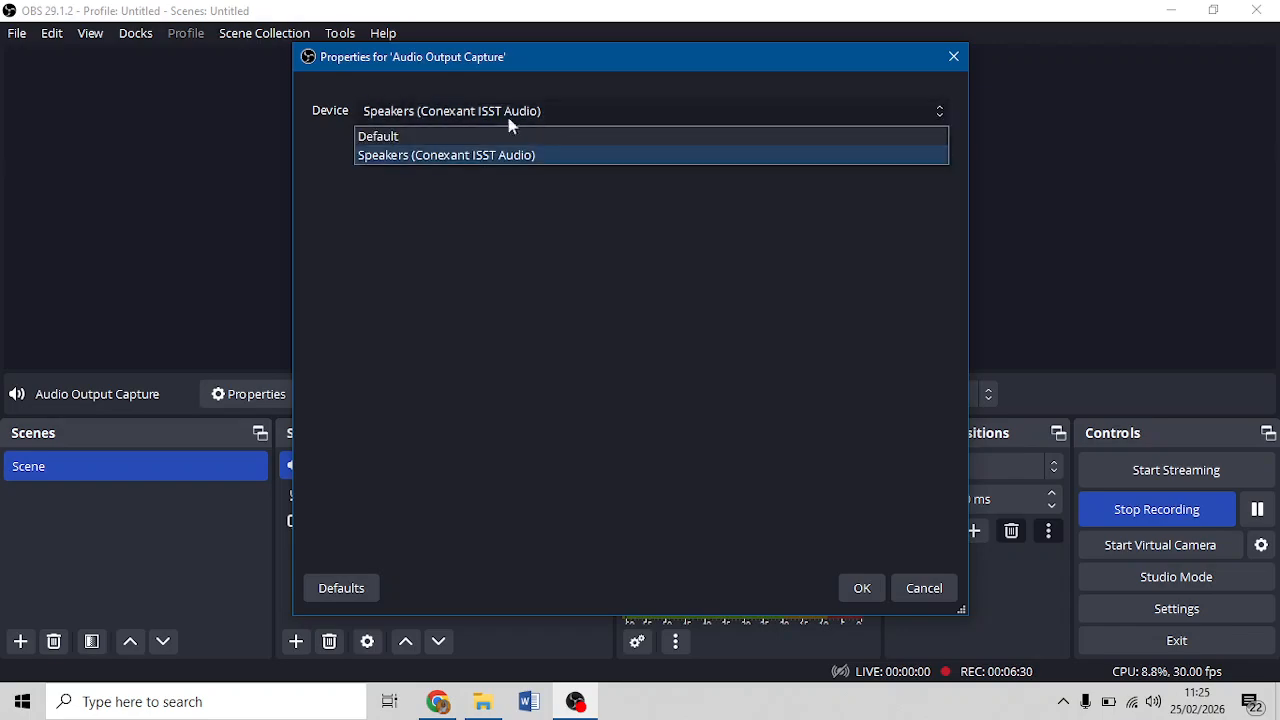
{"action": "left_click", "coordinate": [475, 136]}
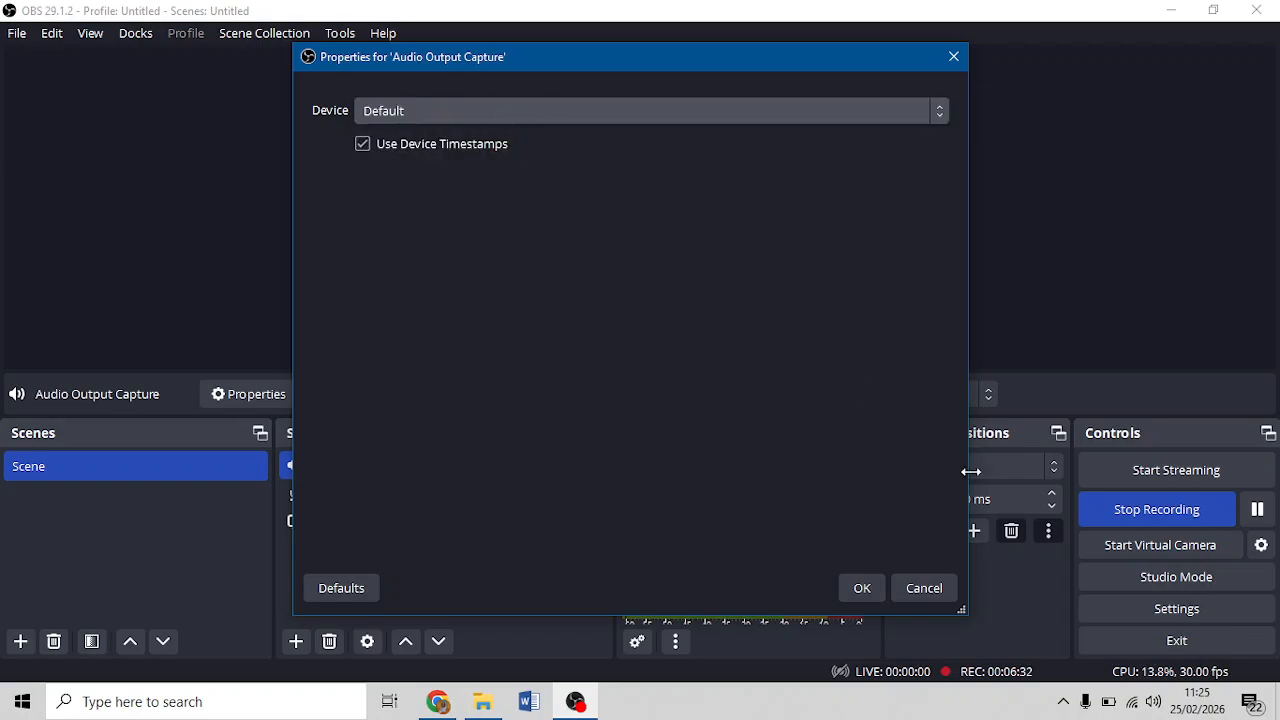
{"action": "left_click", "coordinate": [862, 590]}
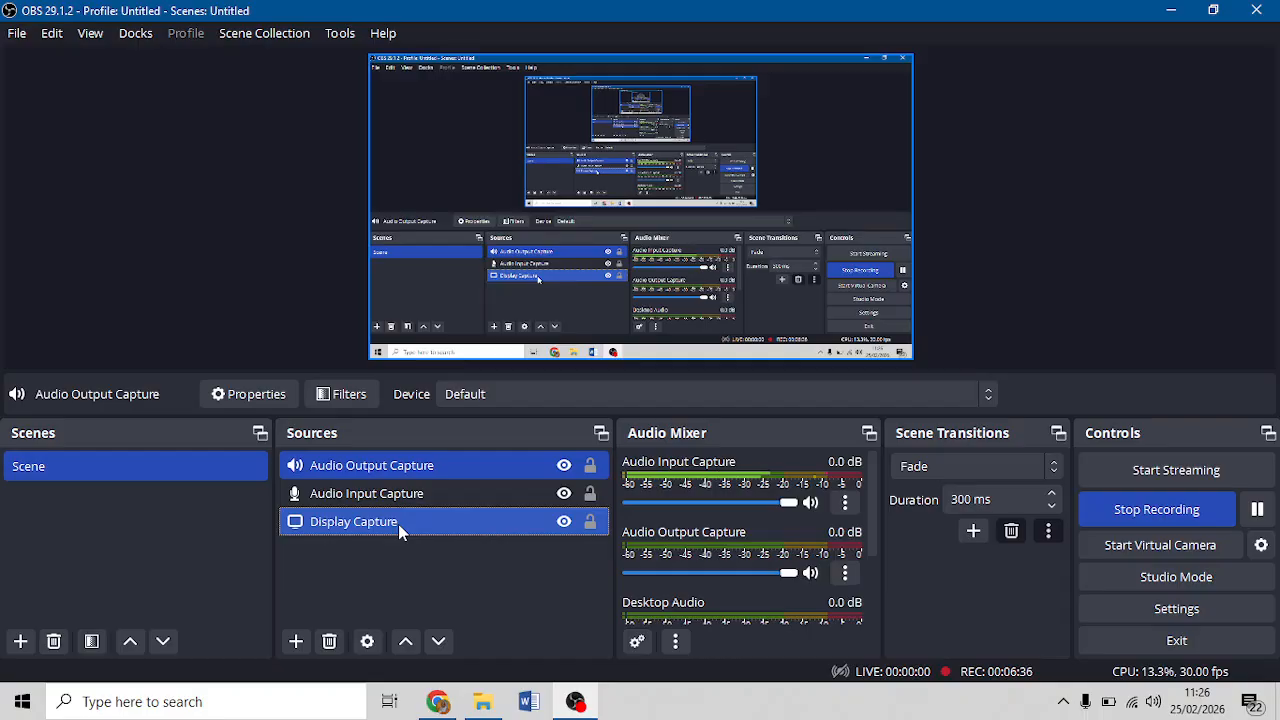
- Reopen the Audio Output Capture's properties, check the available devices, and close them without changing the device
{"action": "left_click", "coordinate": [371, 476]}
{"action": "right_click", "coordinate": [371, 476]}
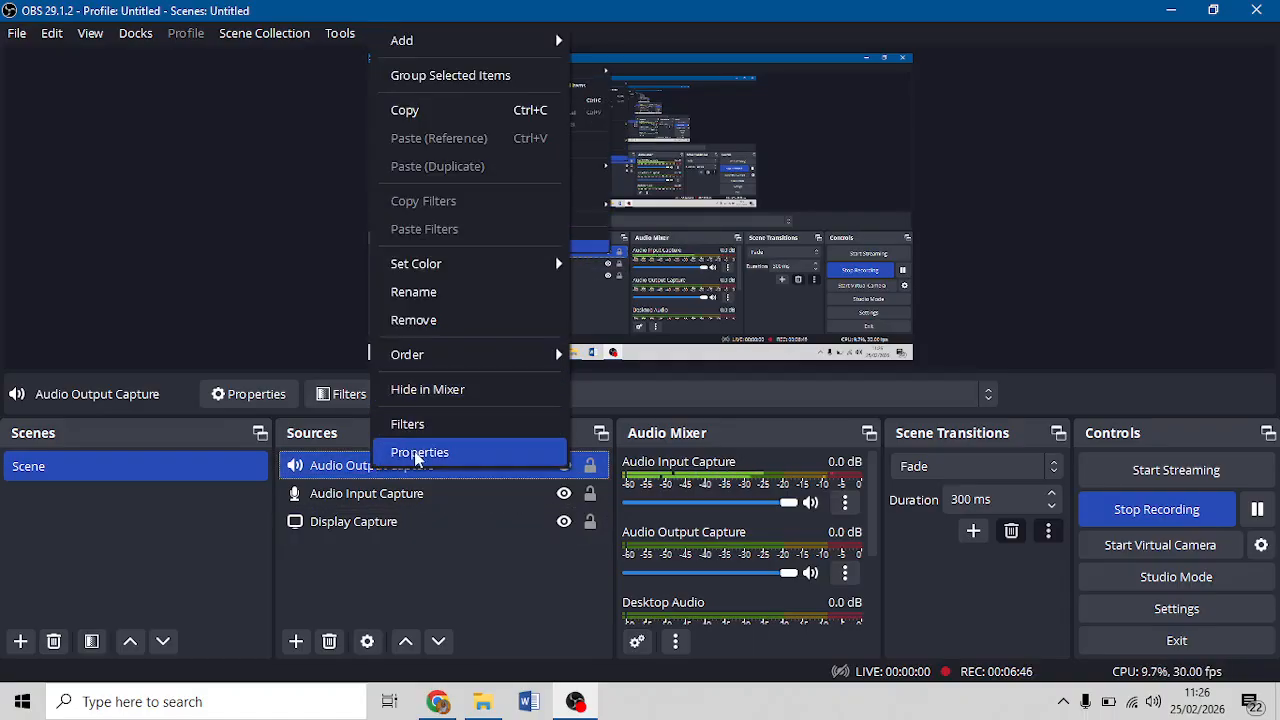
{"action": "left_click", "coordinate": [403, 452]}
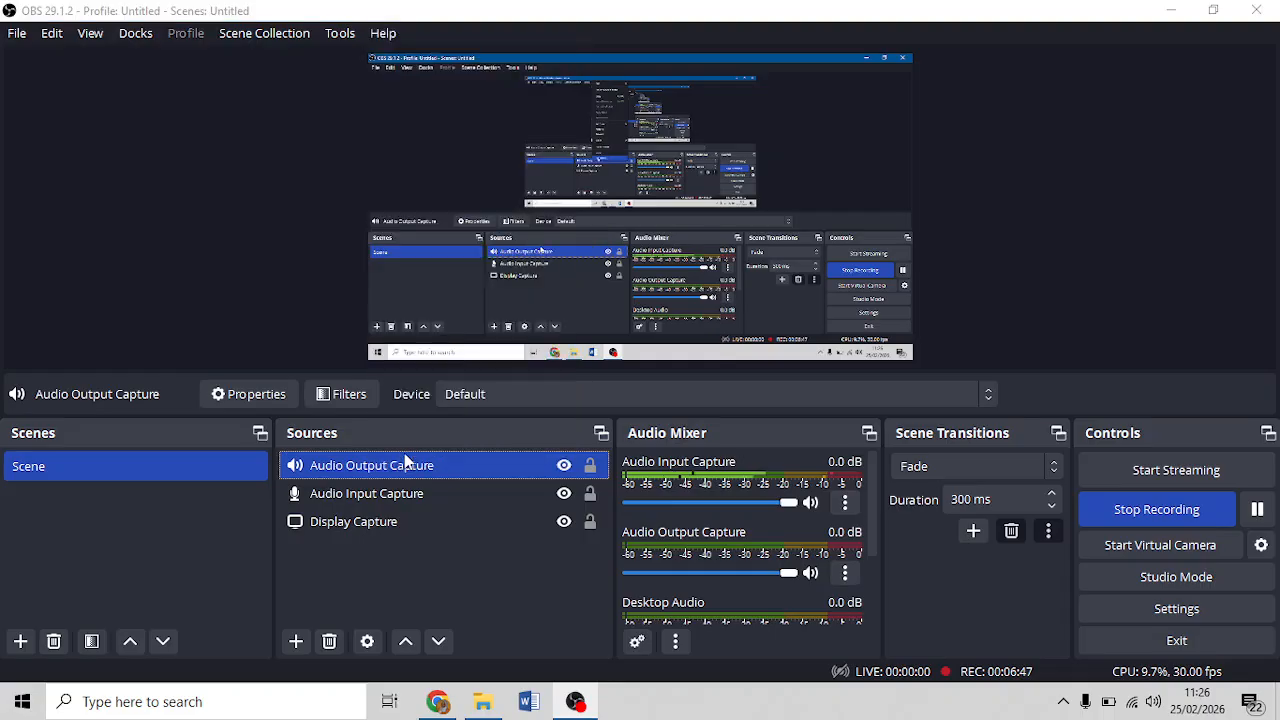
{"action": "left_click", "coordinate": [425, 109]}
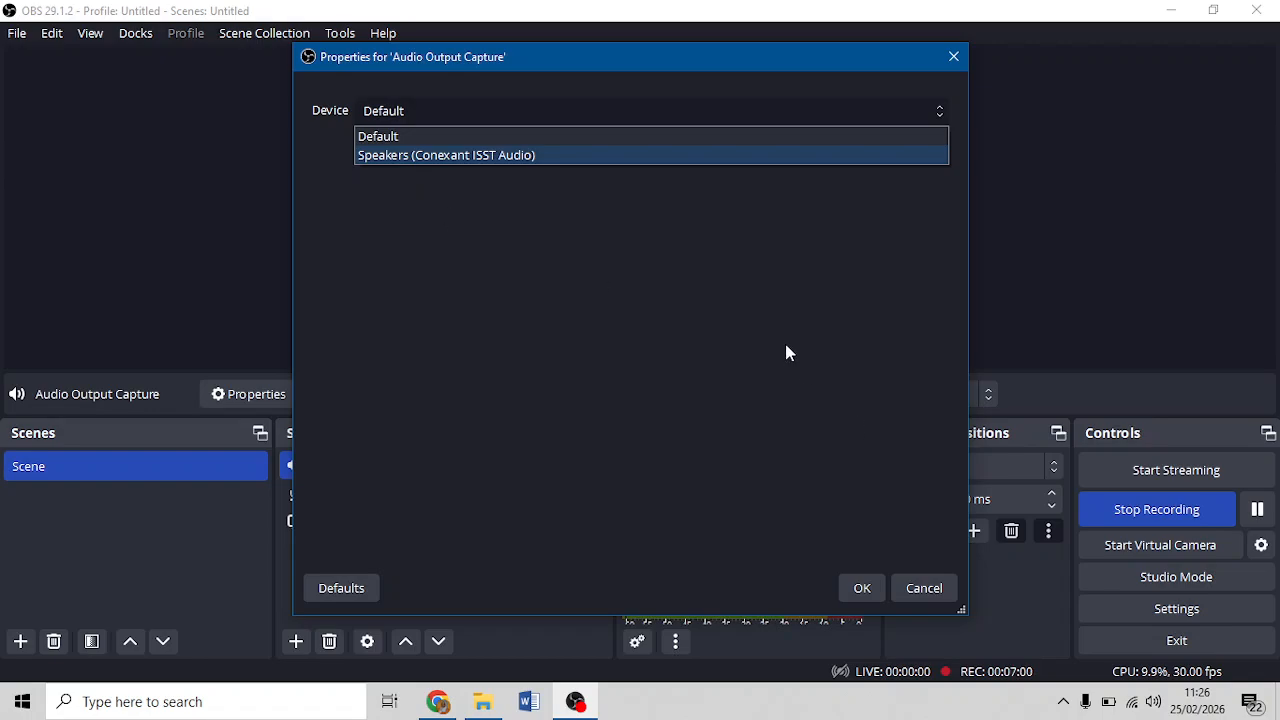
{"action": "left_click", "coordinate": [795, 380]}
{"action": "left_click", "coordinate": [862, 588]}
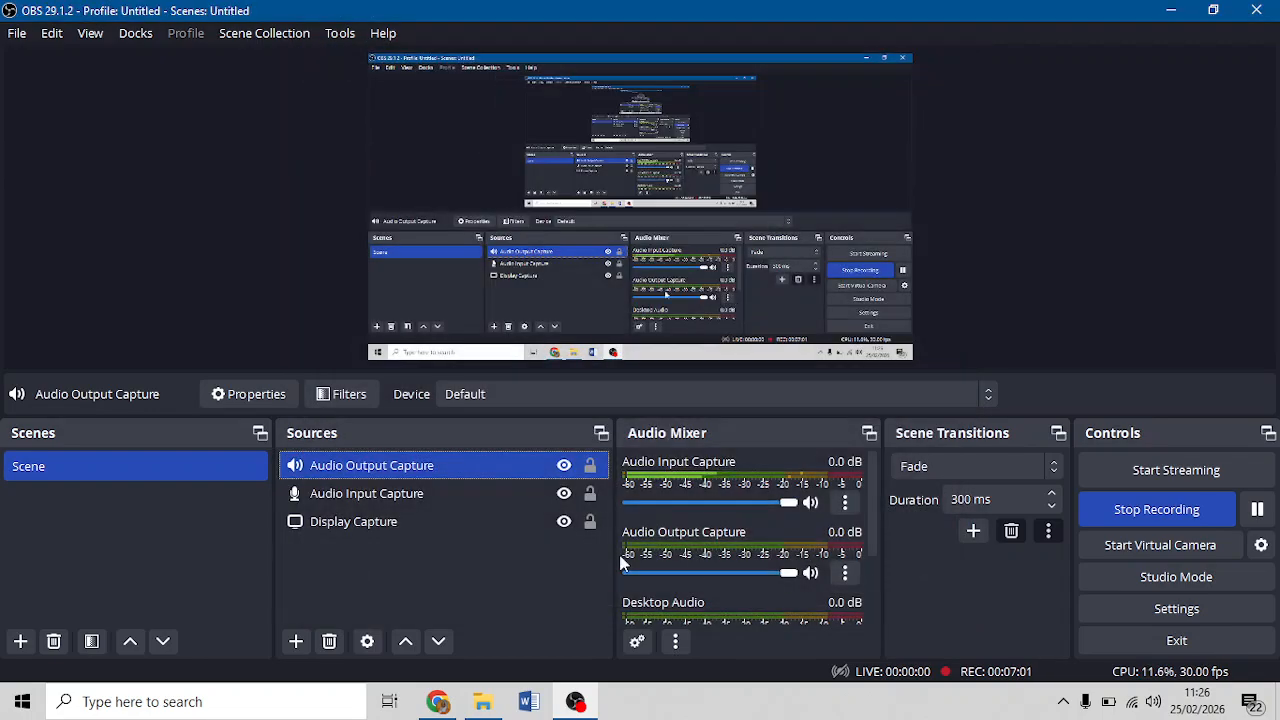
- Open the Audio Input Capture's properties, check the available devices, and accept them with the device kept at Default
{"action": "left_click", "coordinate": [394, 500]}
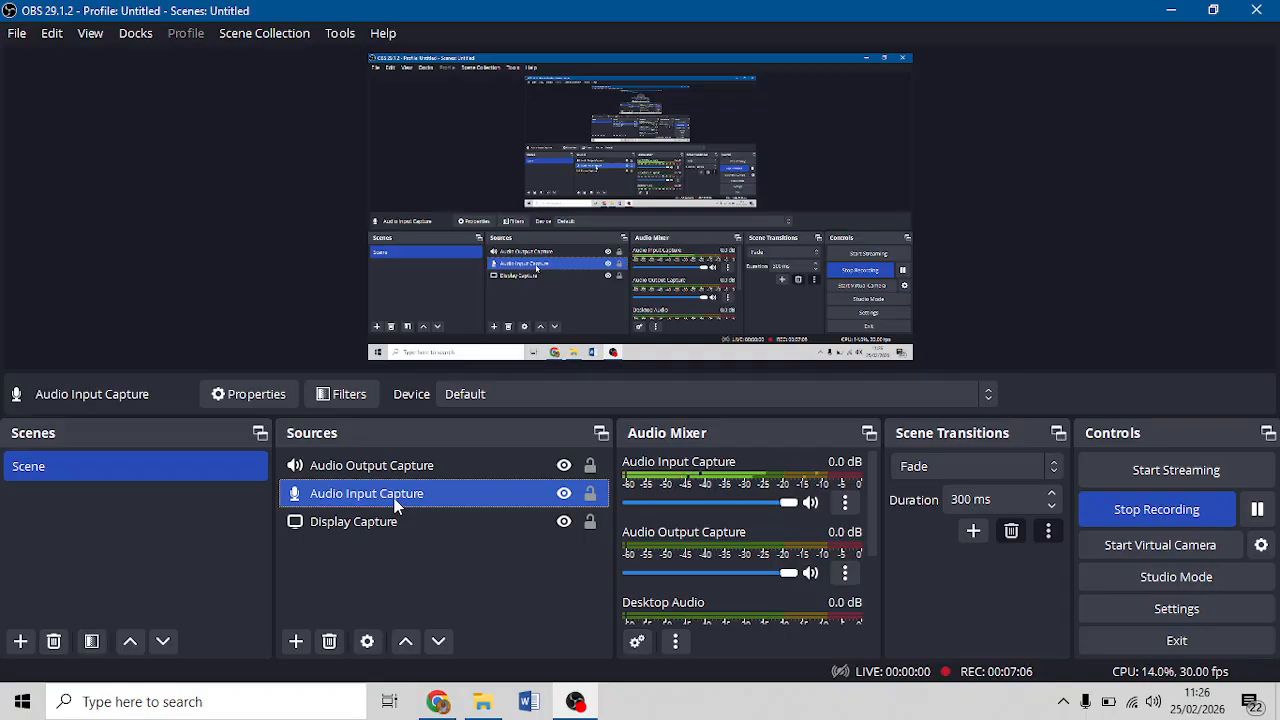
{"action": "right_click", "coordinate": [396, 504]}
{"action": "left_click", "coordinate": [438, 482]}
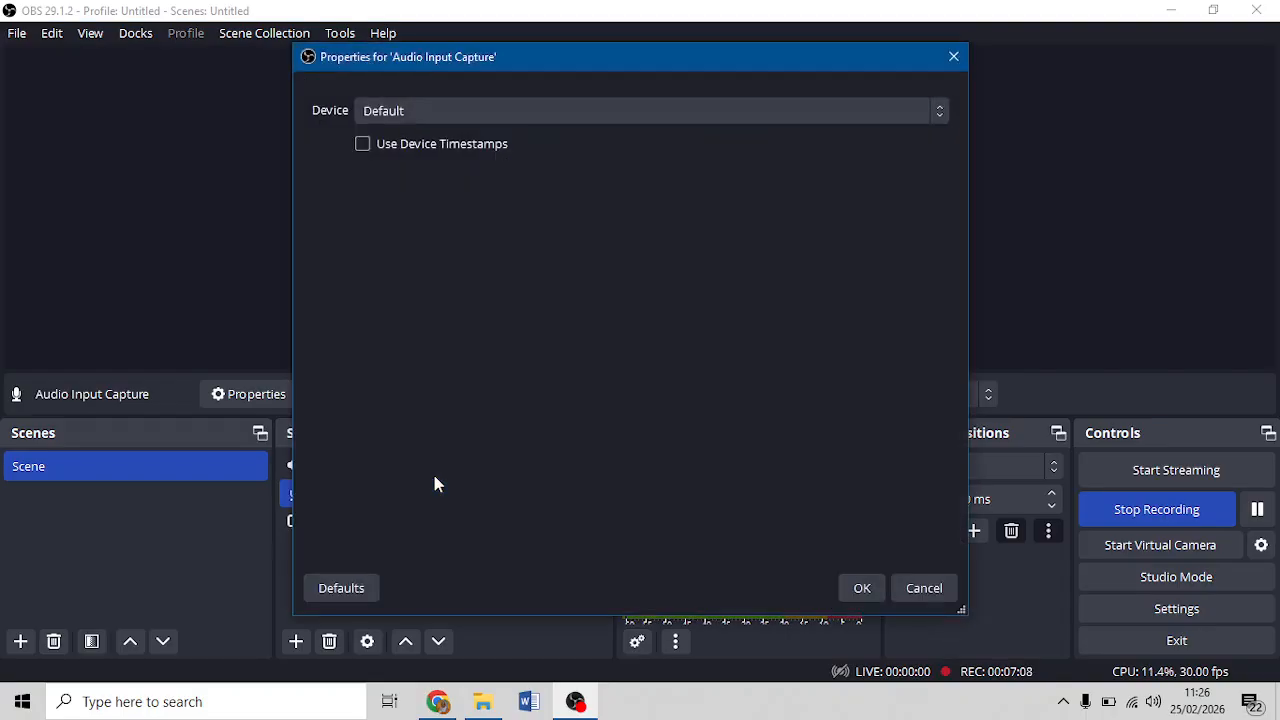
{"action": "left_click", "coordinate": [410, 121]}
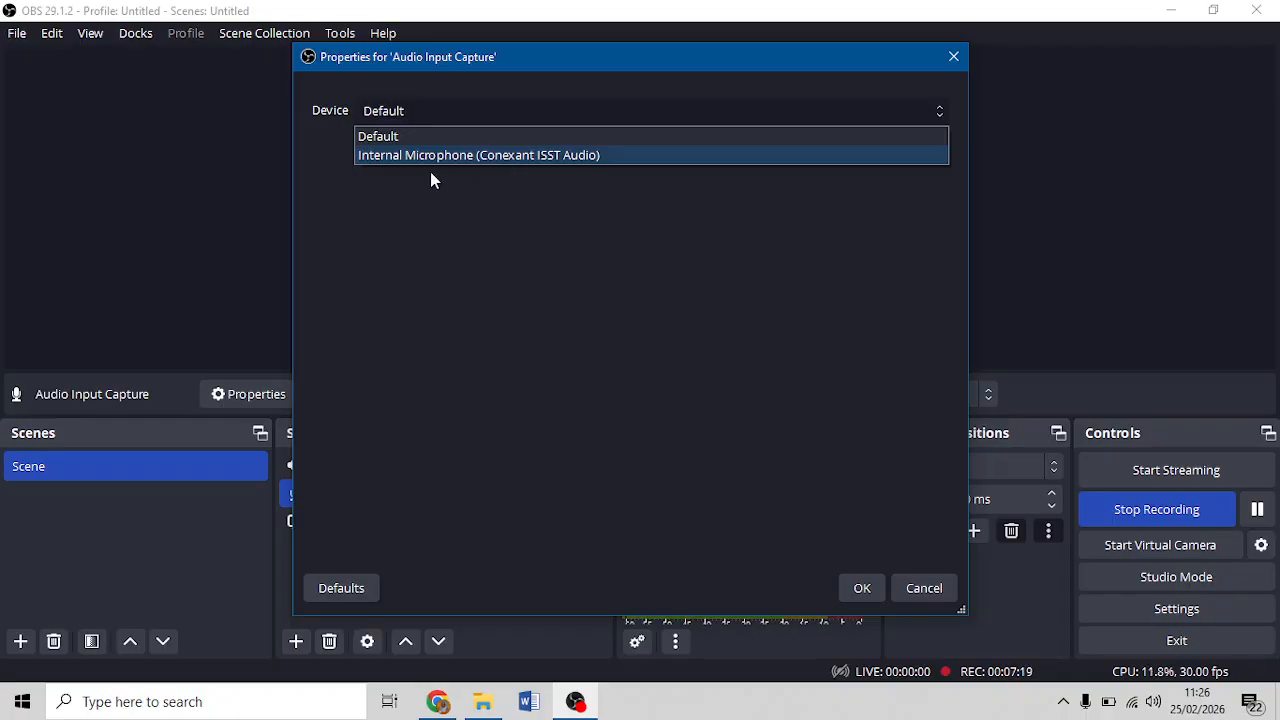
{"action": "left_click", "coordinate": [505, 265]}
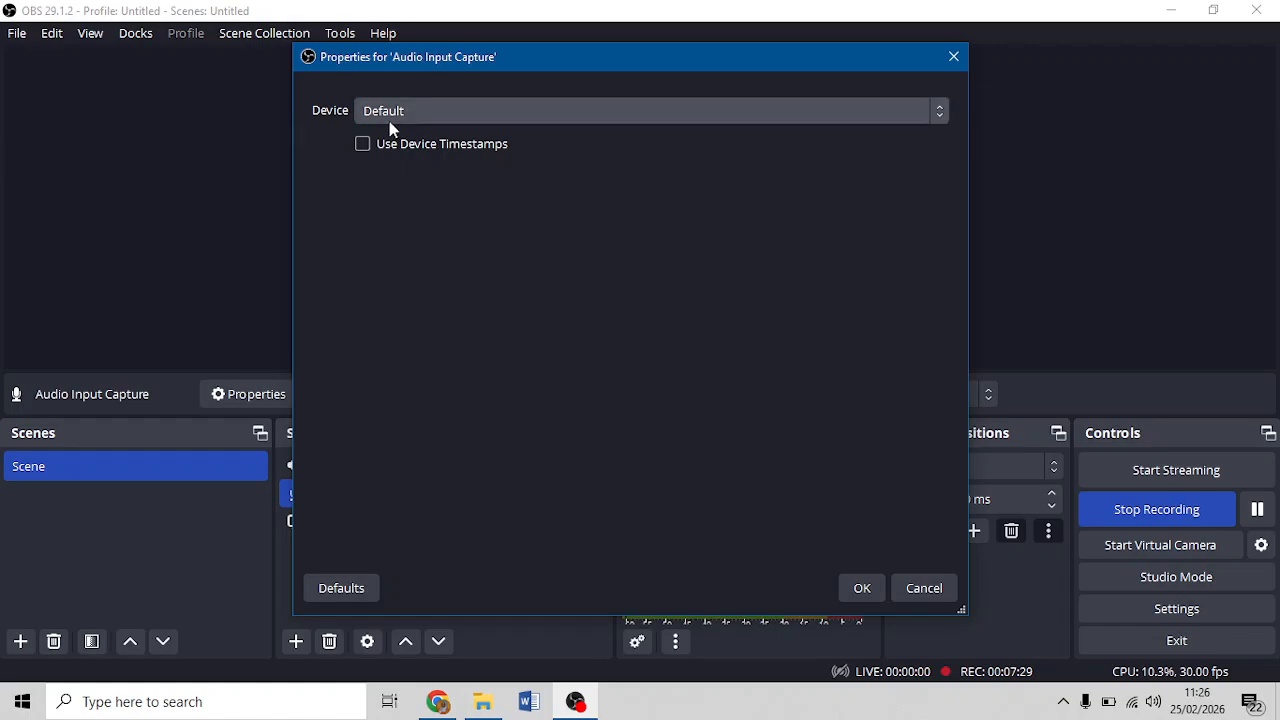
{"action": "left_click", "coordinate": [864, 588]}
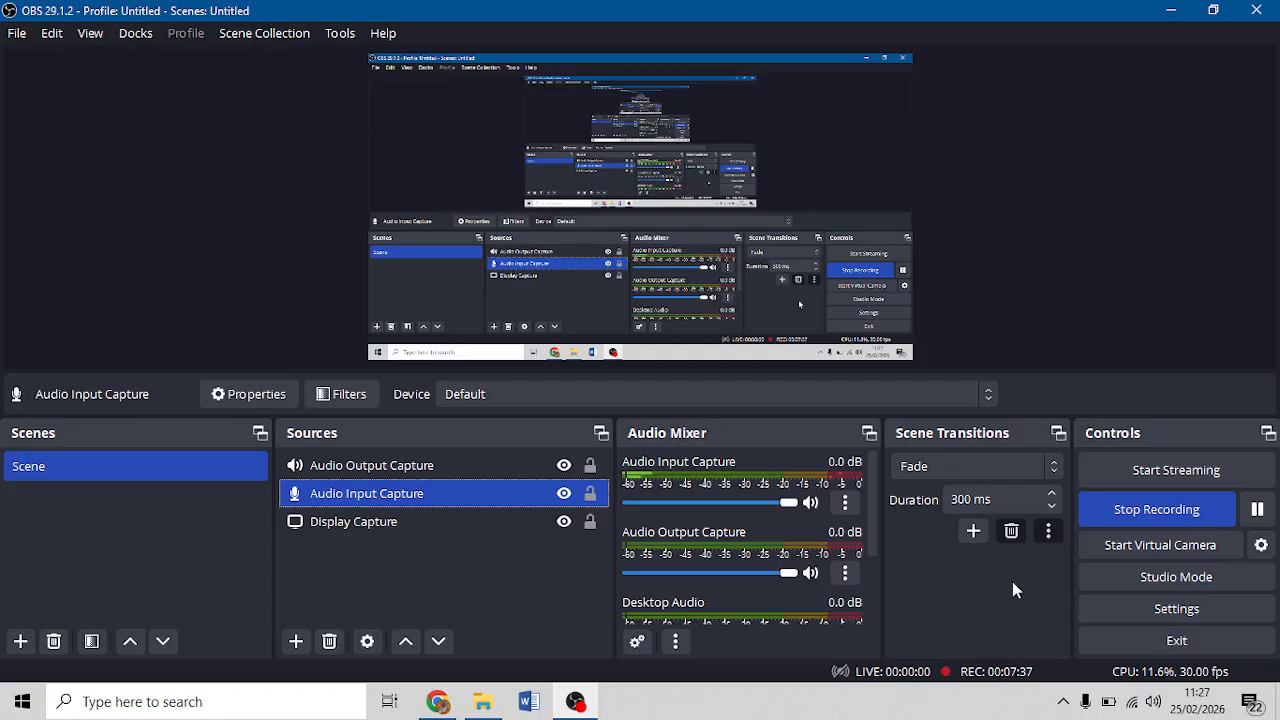
- Pause the running recording and resume it
{"action": "left_click", "coordinate": [1257, 511]}
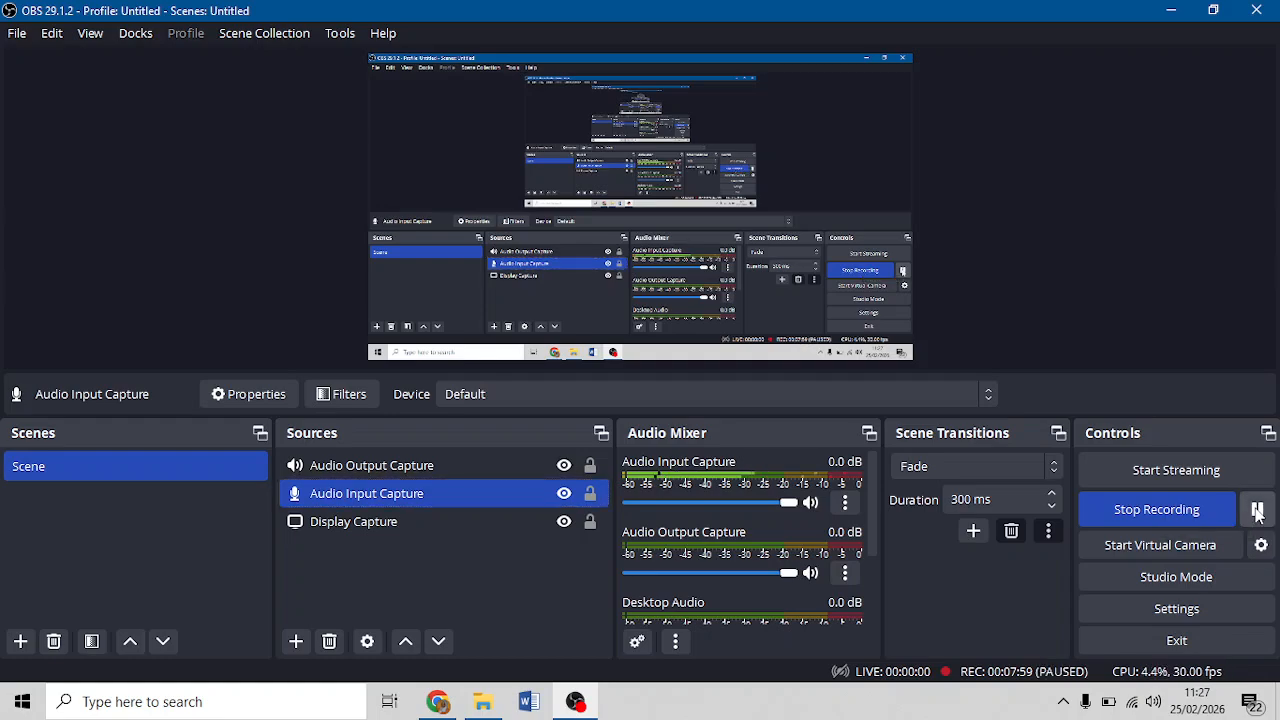
{"action": "left_click", "coordinate": [1257, 511]}
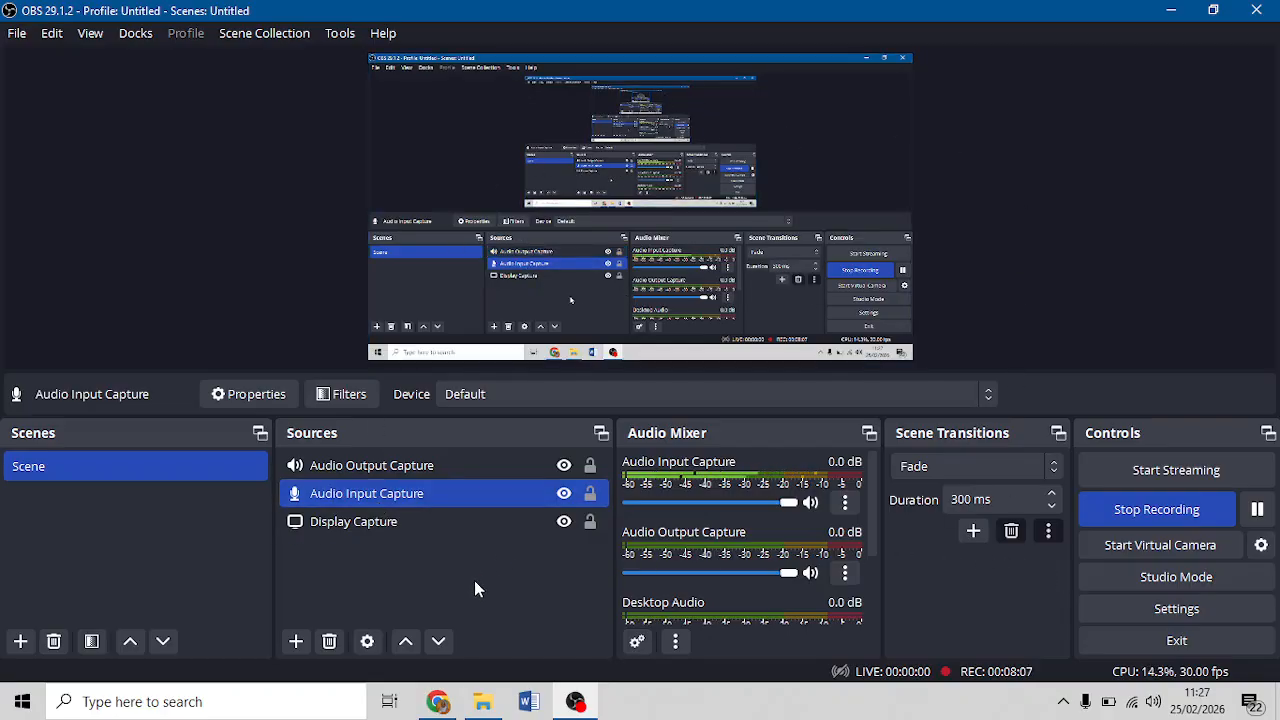
- Switch to the Google Meet call in Chrome and check its additional options for a recording function
{"action": "mouse_move", "coordinate": [442, 705]}
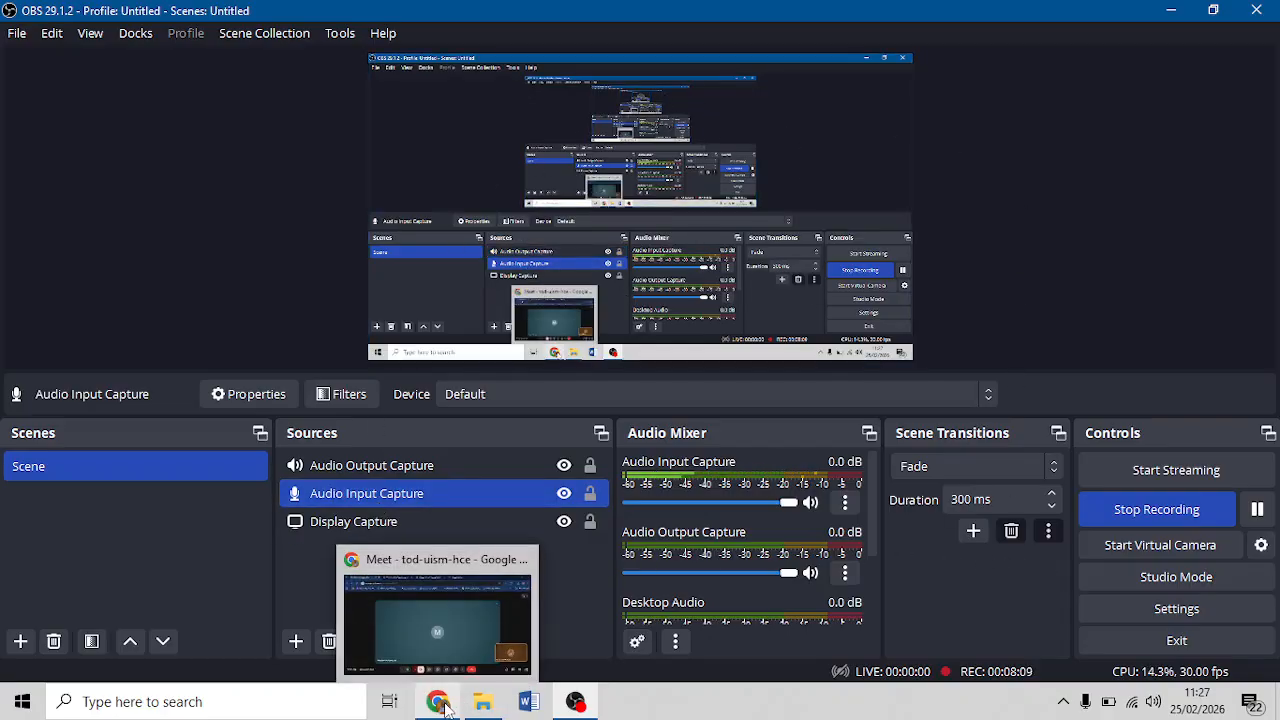
{"action": "left_click", "coordinate": [442, 705]}
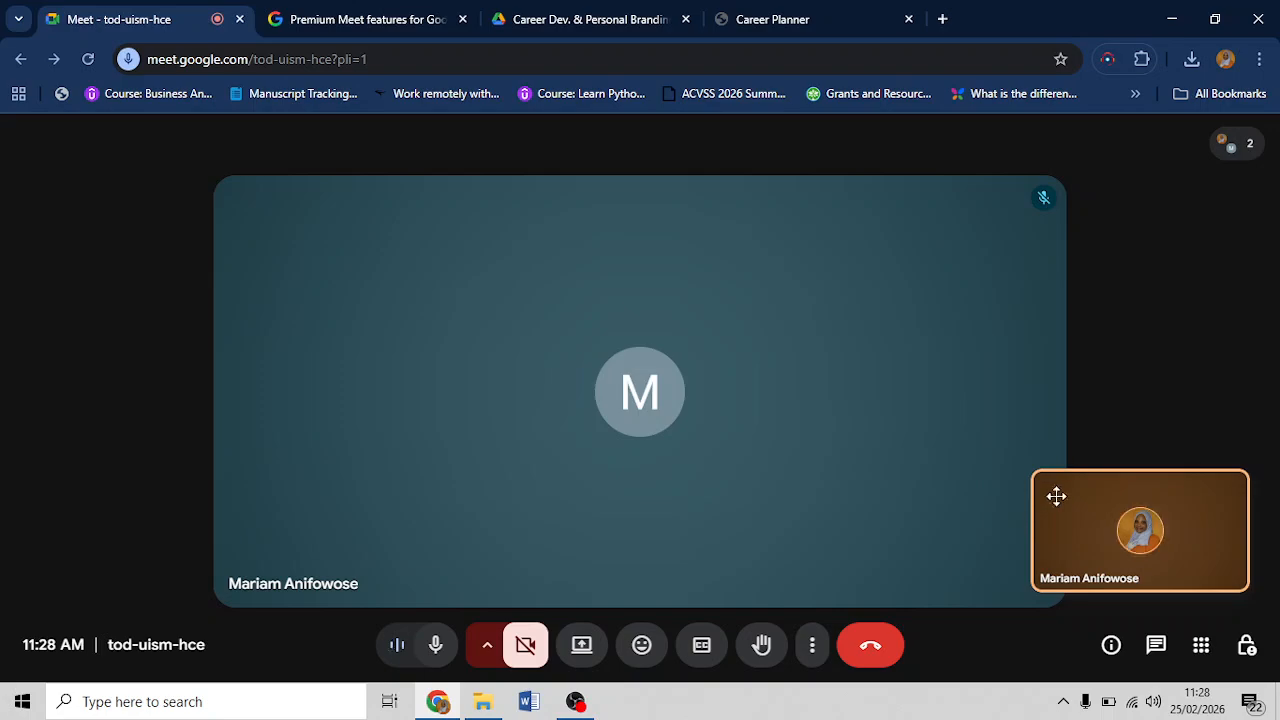
{"action": "left_click", "coordinate": [812, 645]}
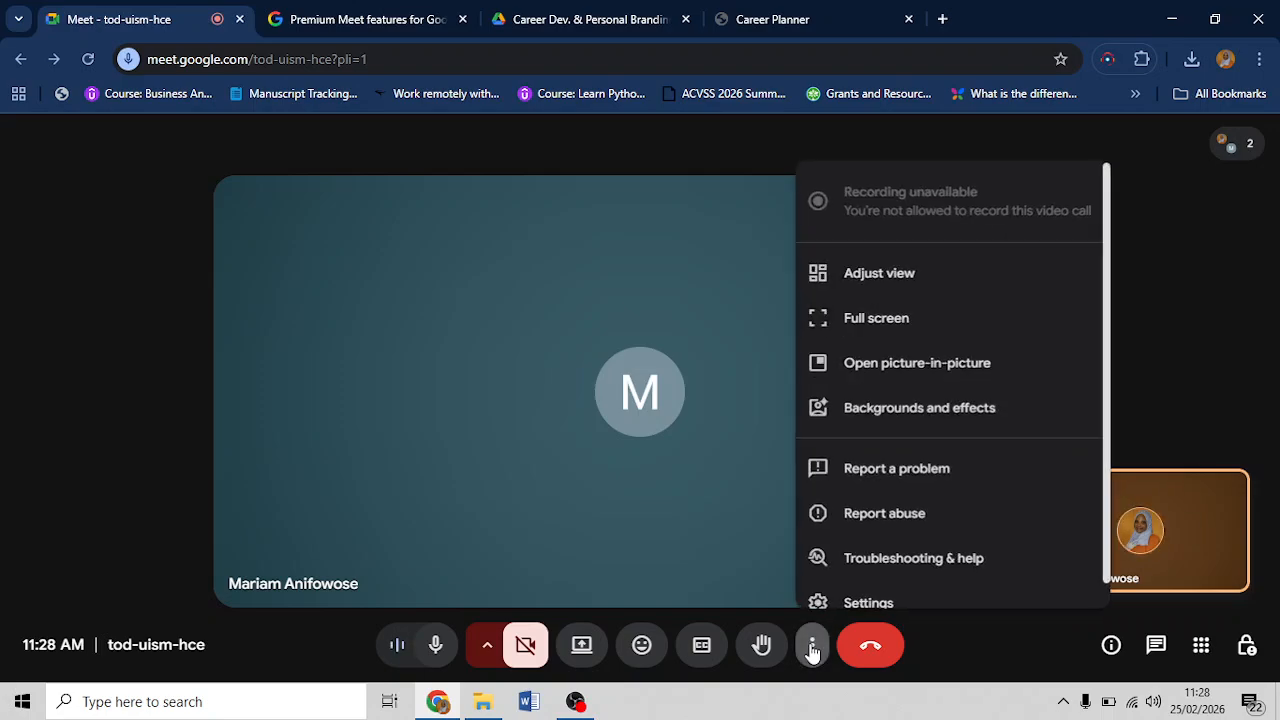
{"action": "left_click", "coordinate": [140, 313]}
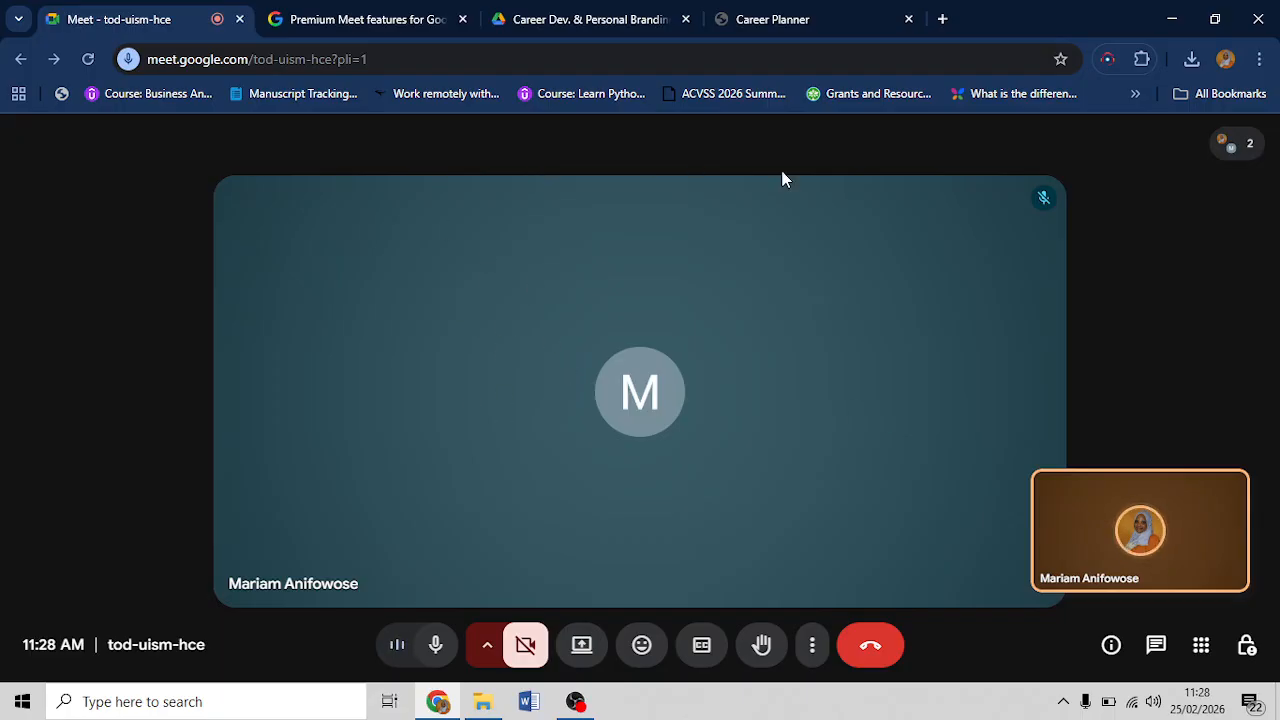
- Show the Meet call in full screen, and return it to the normal window view
{"action": "left_click", "coordinate": [812, 650]}
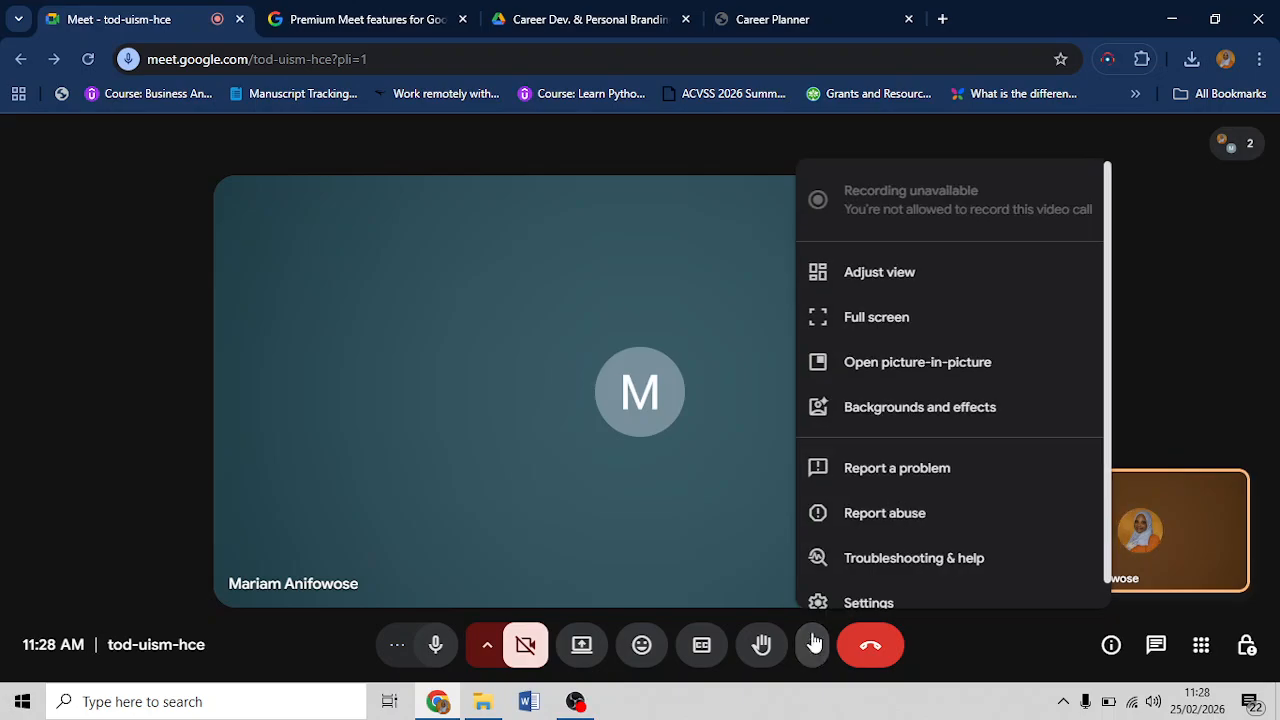
{"action": "left_click", "coordinate": [894, 318]}
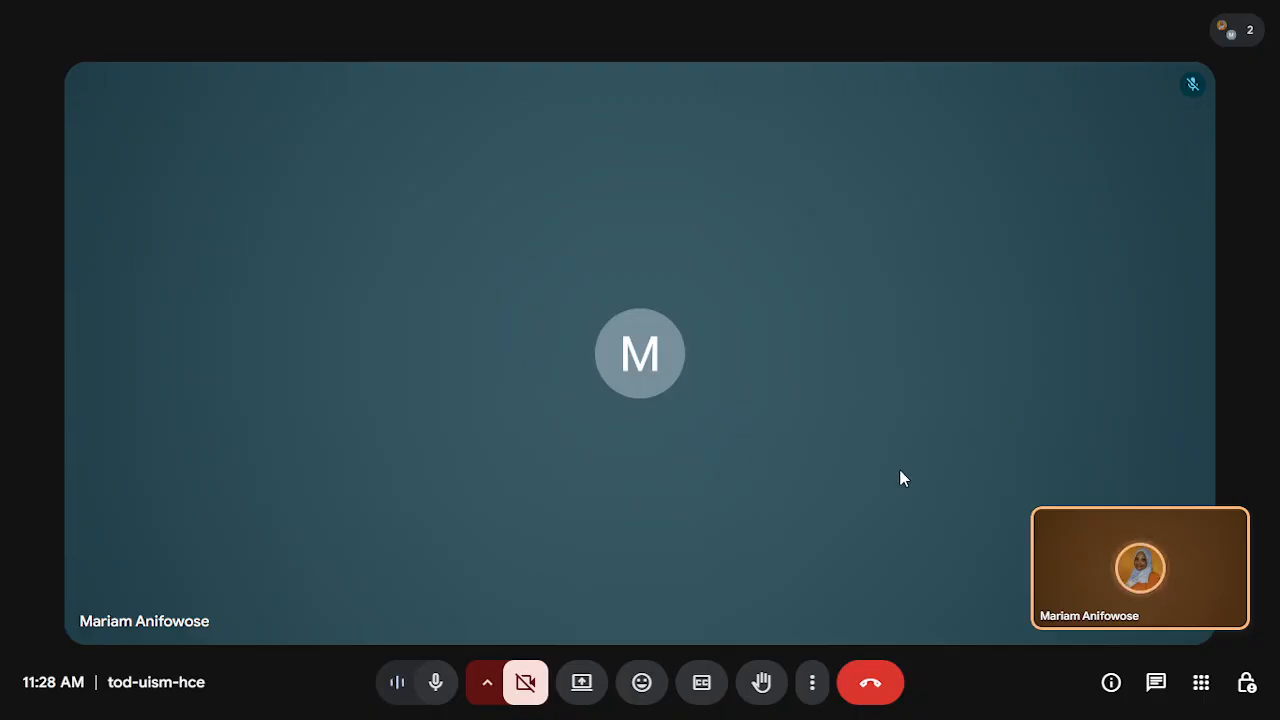
{"action": "left_click", "coordinate": [815, 684]}
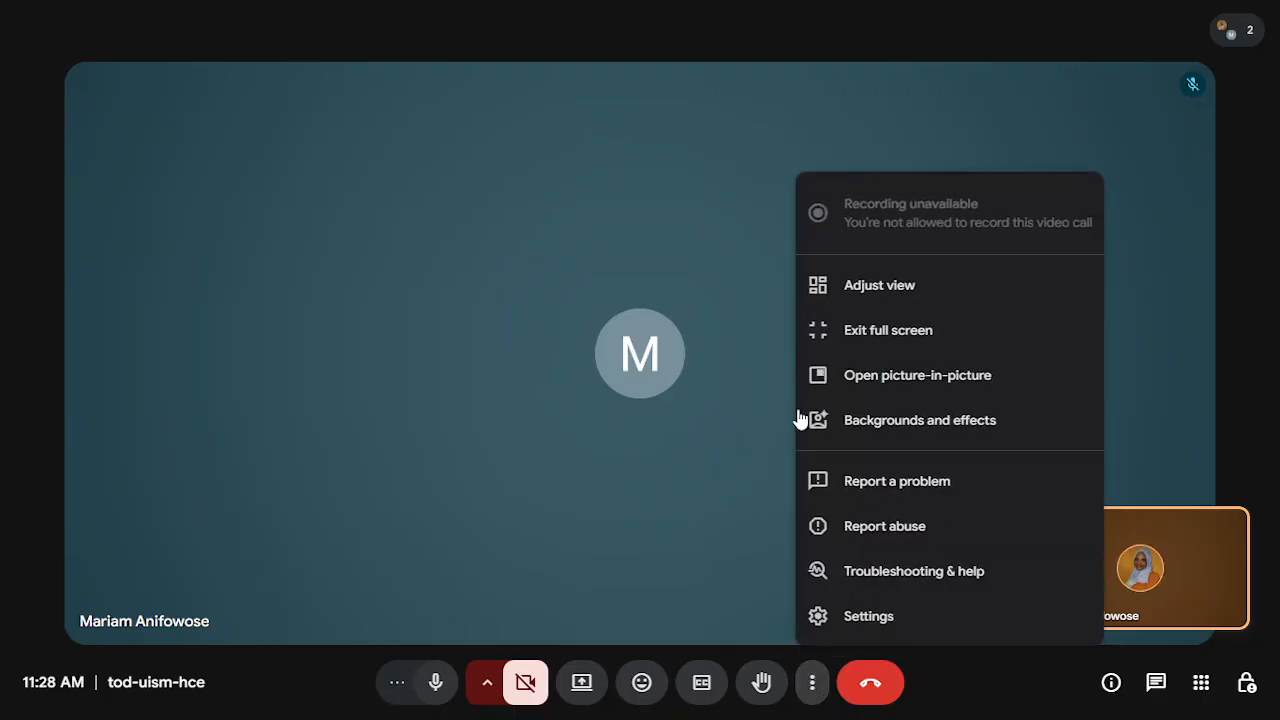
{"action": "left_click", "coordinate": [875, 331]}
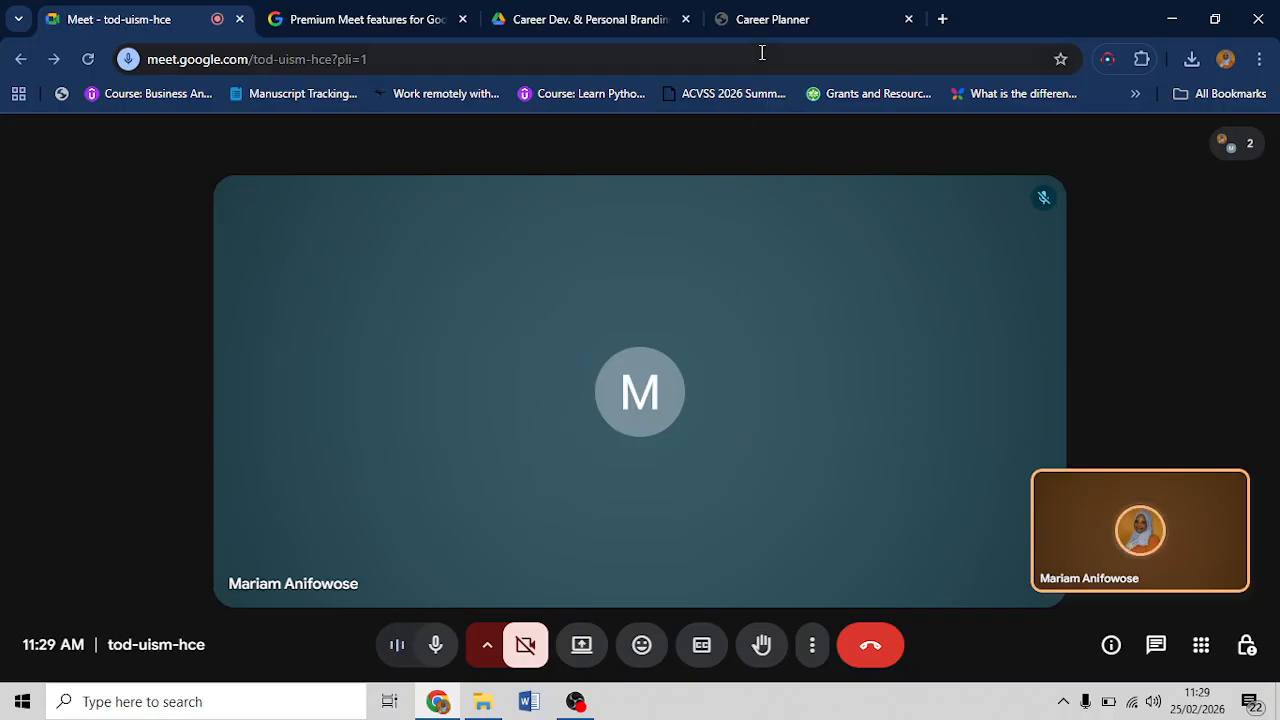
- Try out the full-screen presentation of the Career Planner PDF and leave it again
{"action": "left_click", "coordinate": [770, 22]}
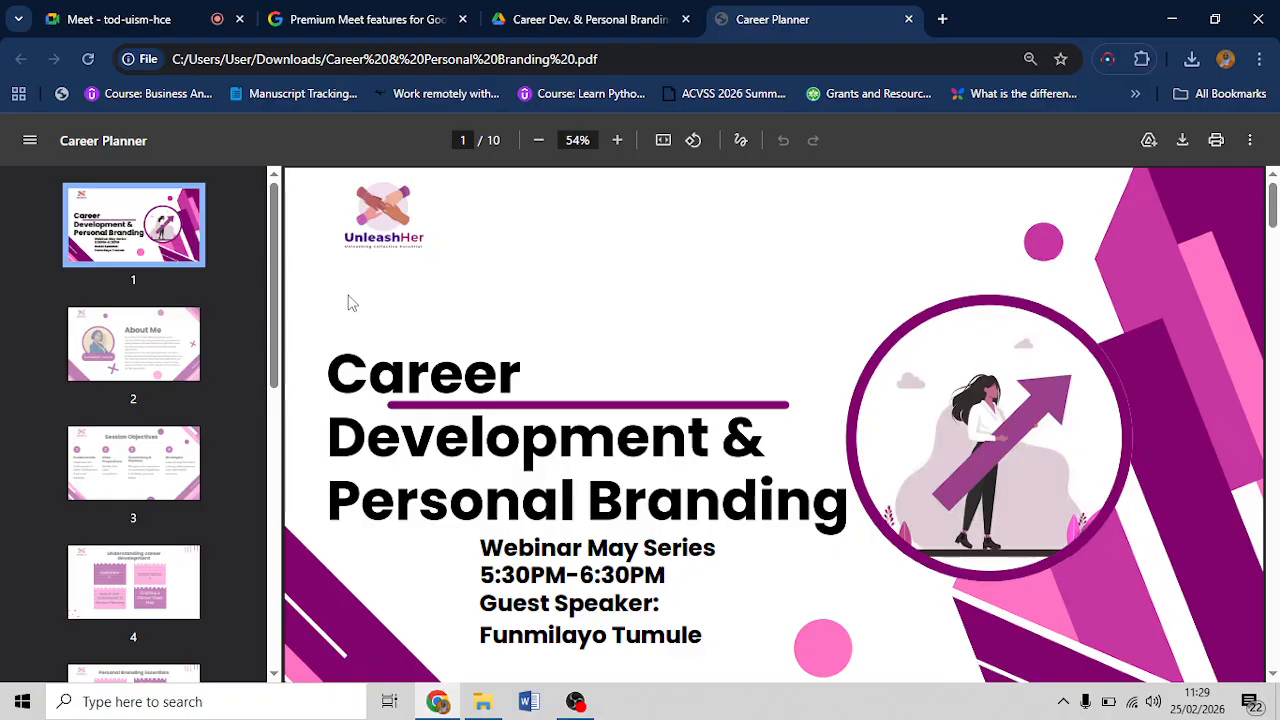
{"action": "left_click", "coordinate": [1250, 140]}
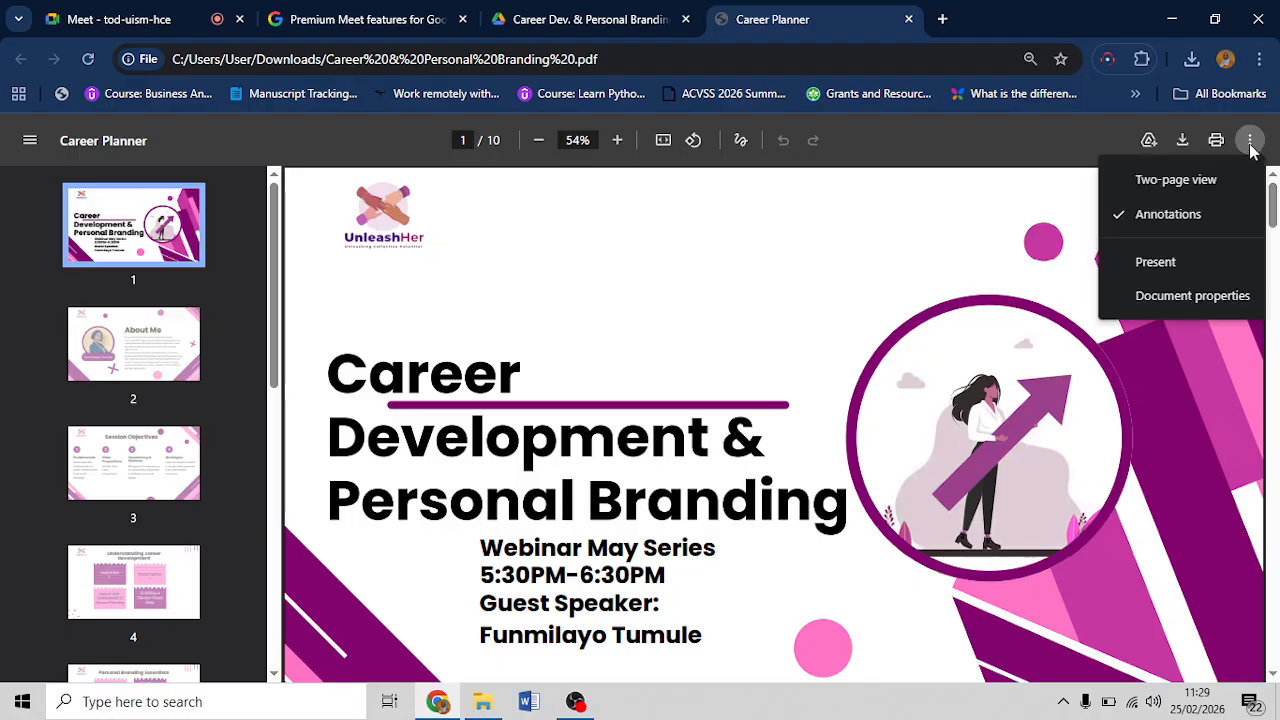
{"action": "left_click", "coordinate": [1185, 264]}
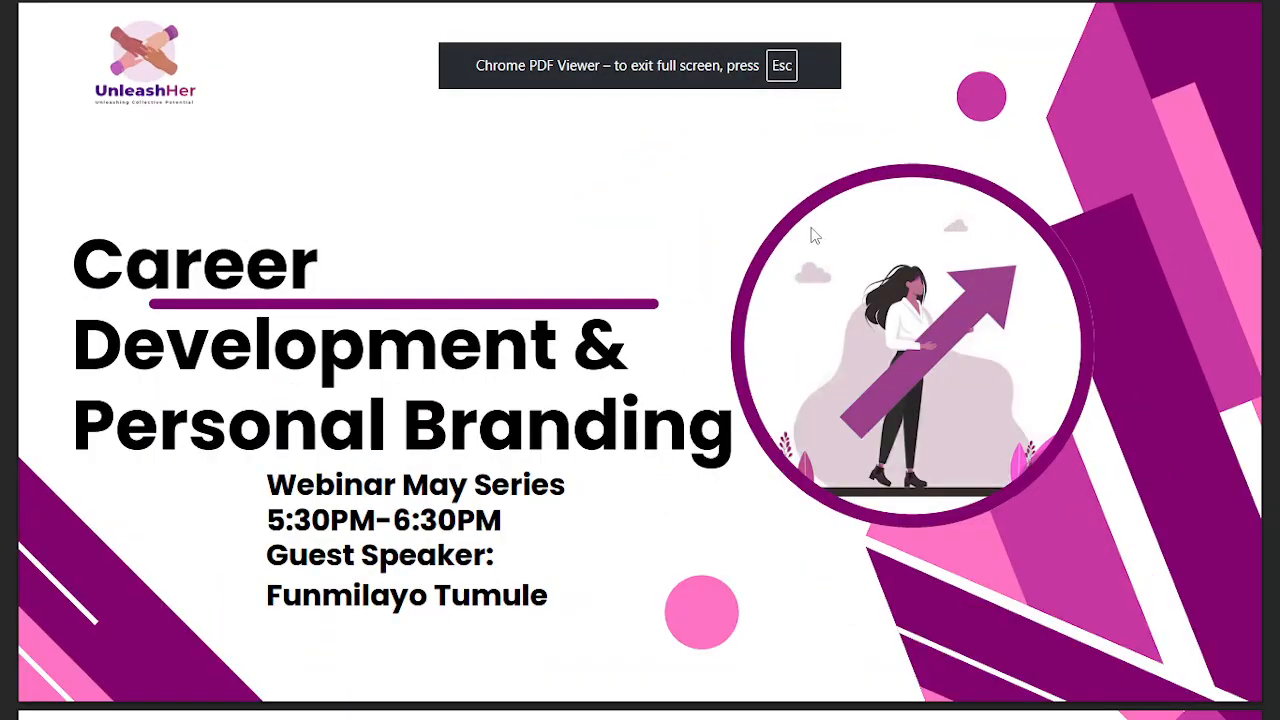
{"action": "key", "text": "Escape"}
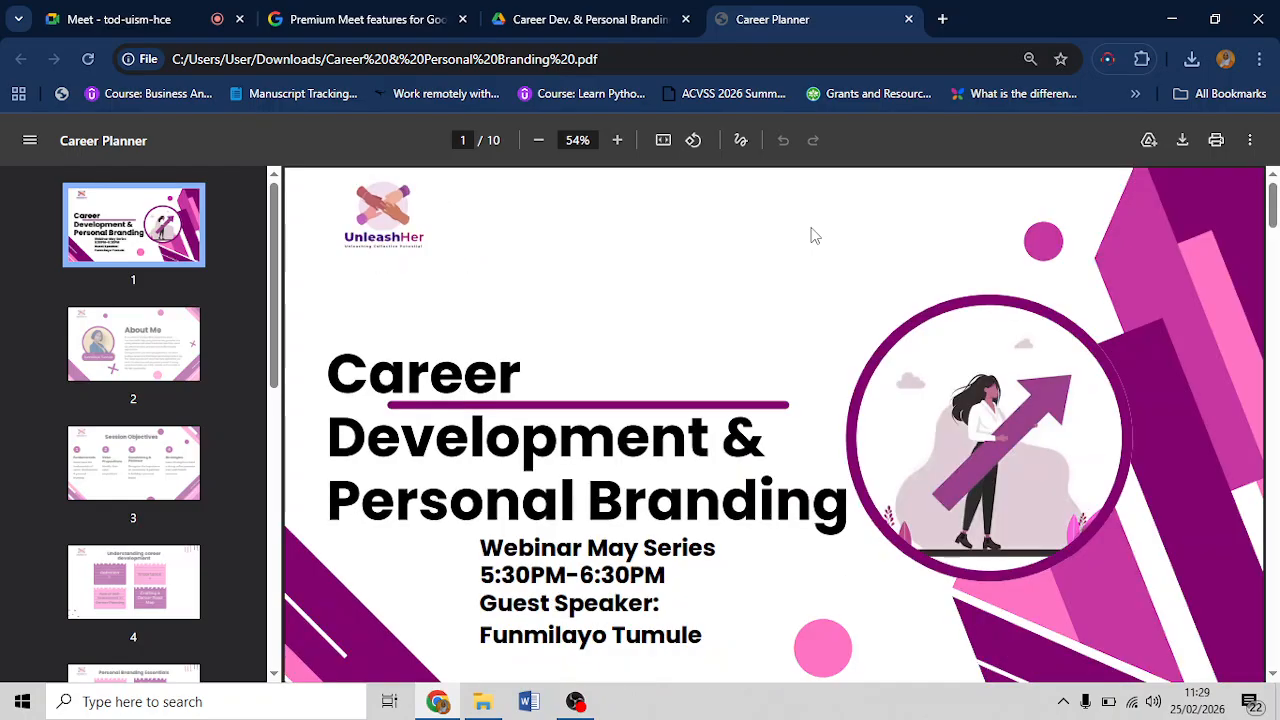
- Return to the Google Meet call and display it in full screen
{"action": "left_click", "coordinate": [133, 21]}
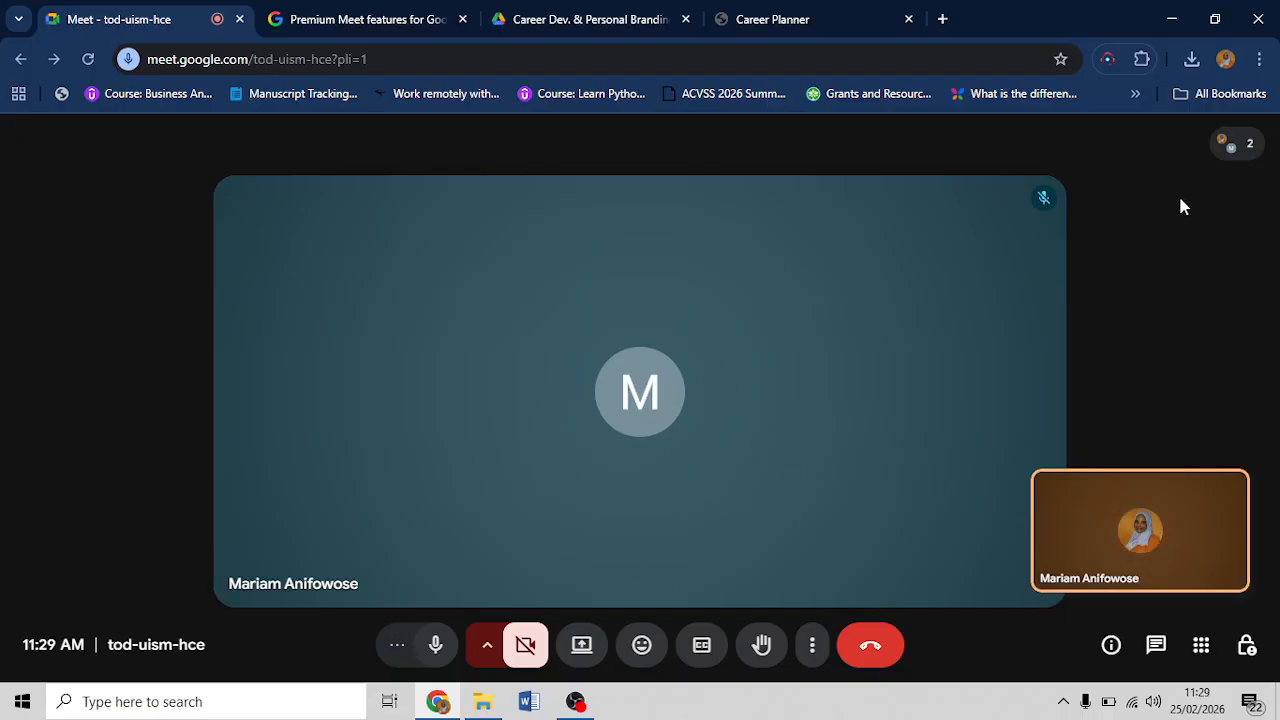
{"action": "left_click", "coordinate": [812, 645]}
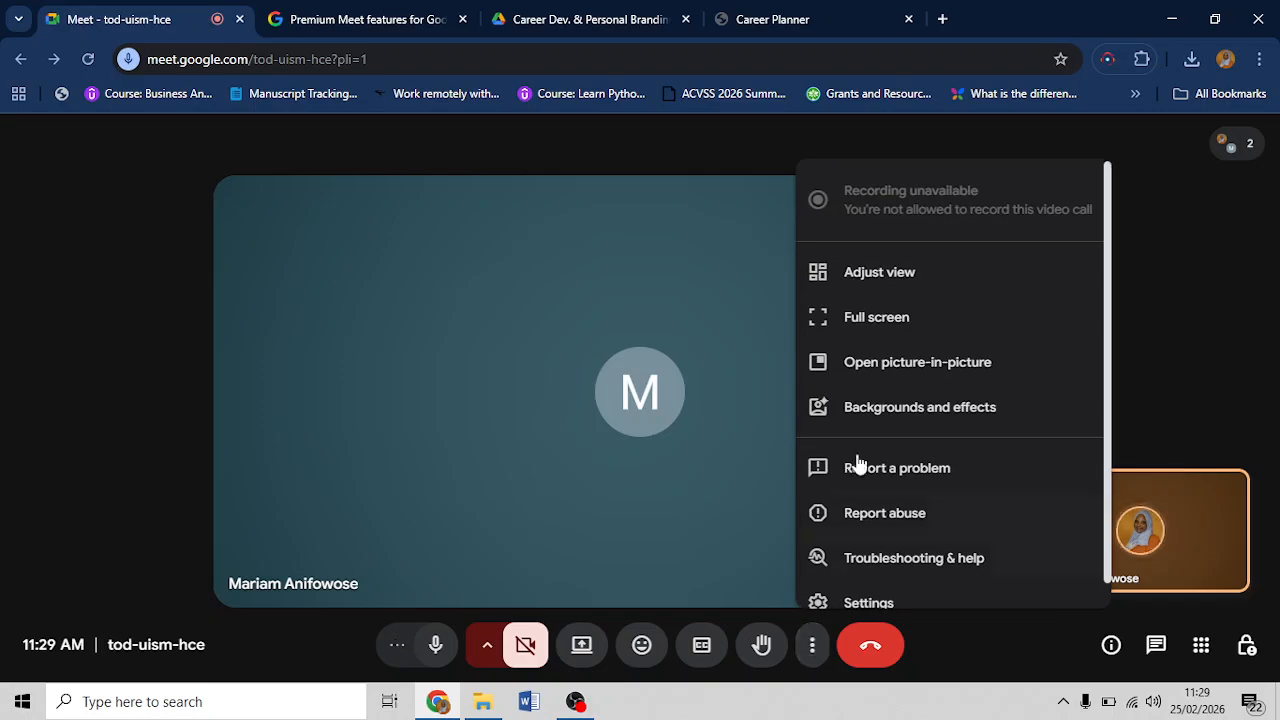
{"action": "left_click", "coordinate": [899, 318]}
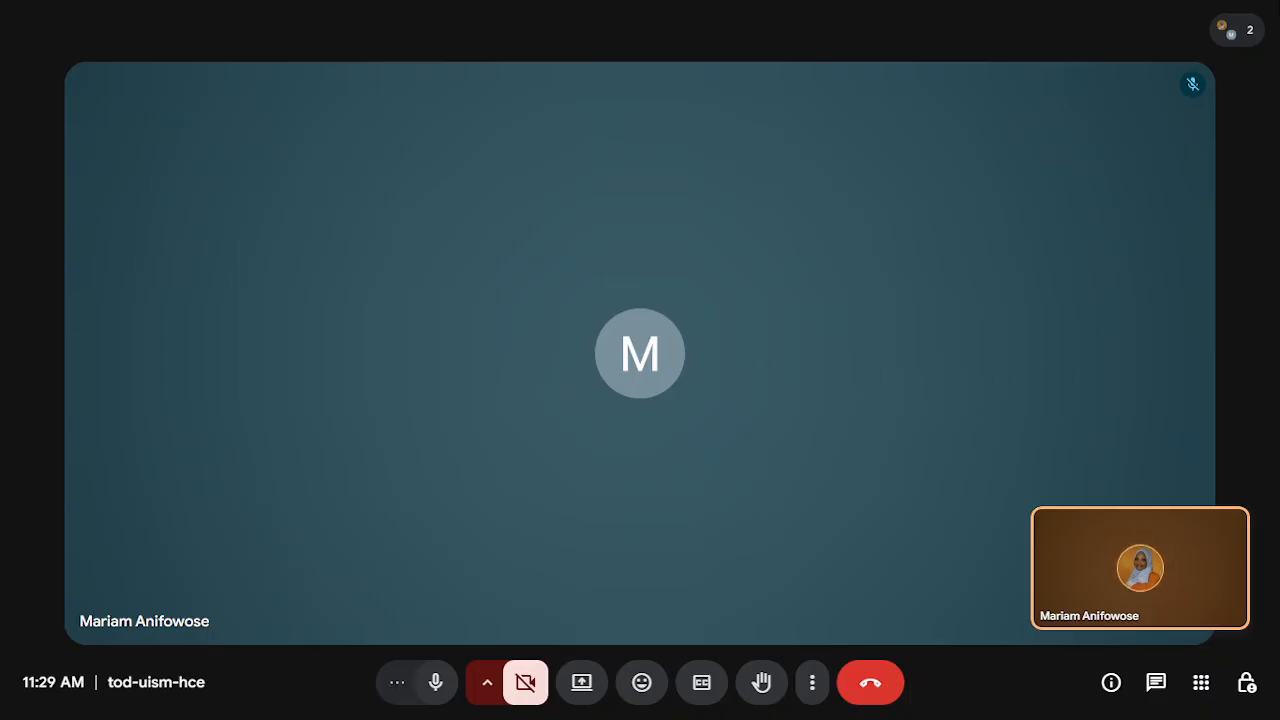
- View the list of everyone in the call and close it
{"action": "left_click", "coordinate": [1232, 31]}
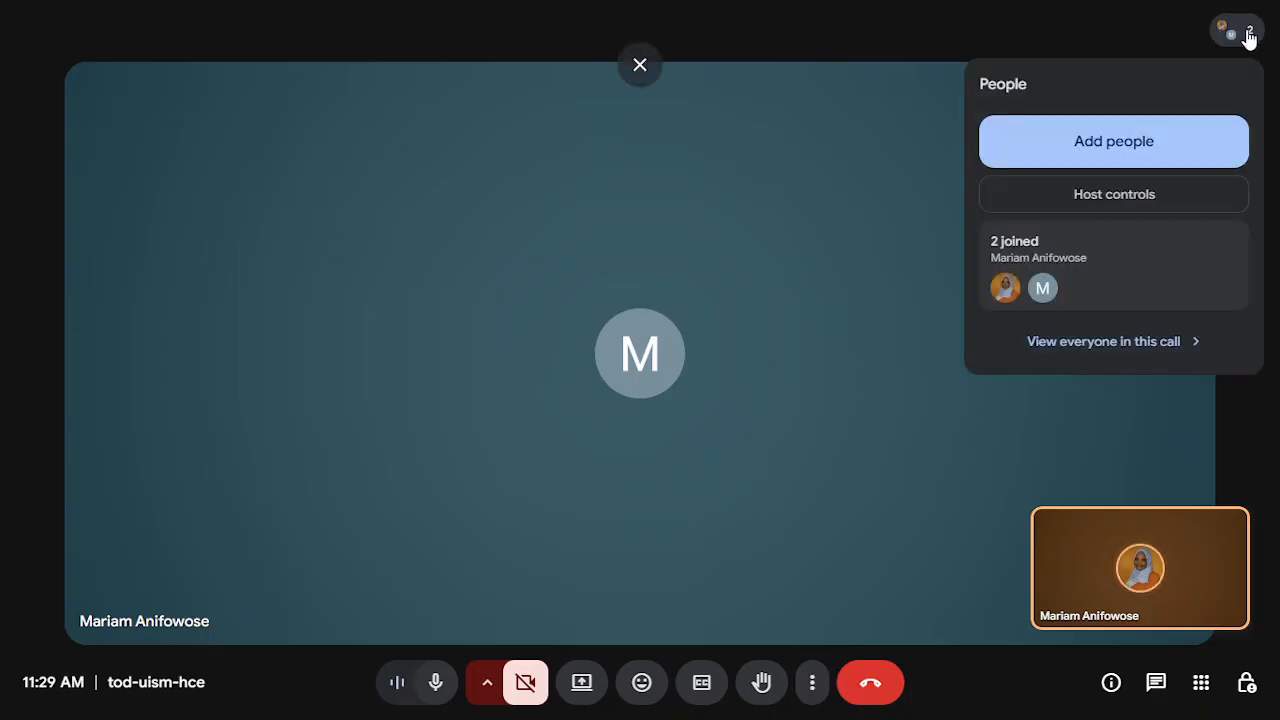
{"action": "left_click", "coordinate": [1237, 36]}
{"action": "left_click", "coordinate": [1234, 36]}
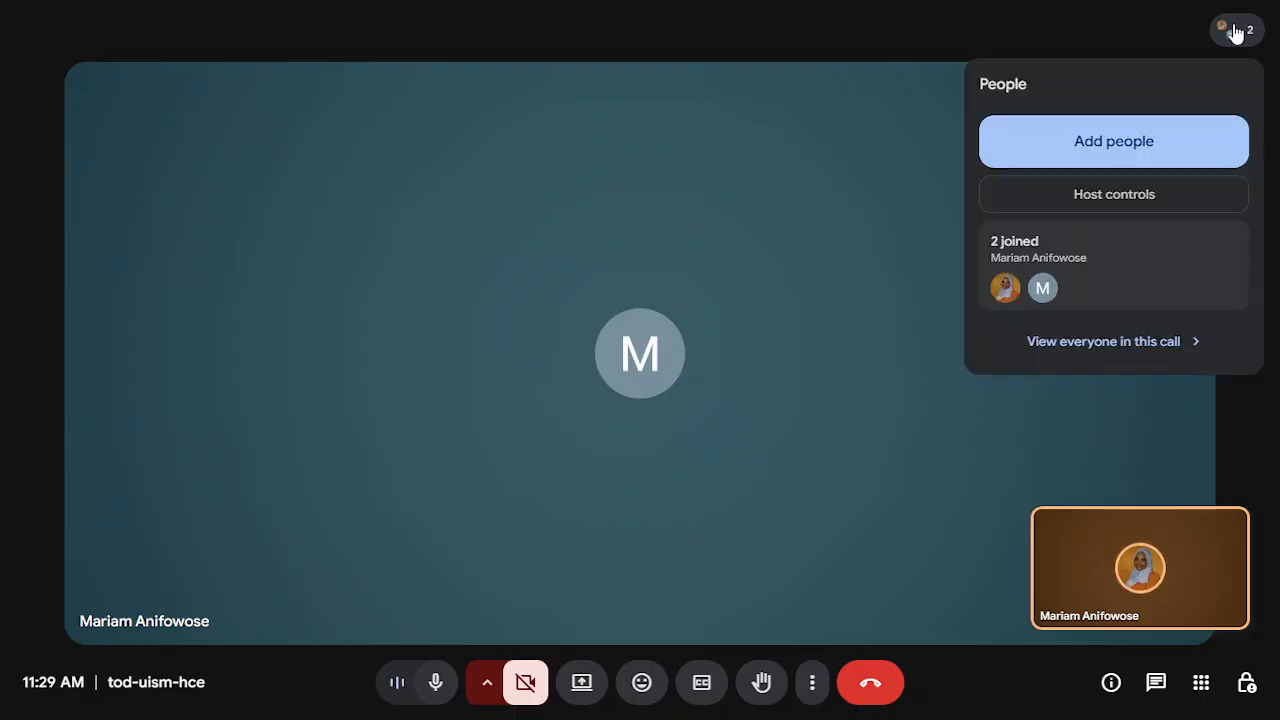
{"action": "left_click", "coordinate": [1235, 35]}
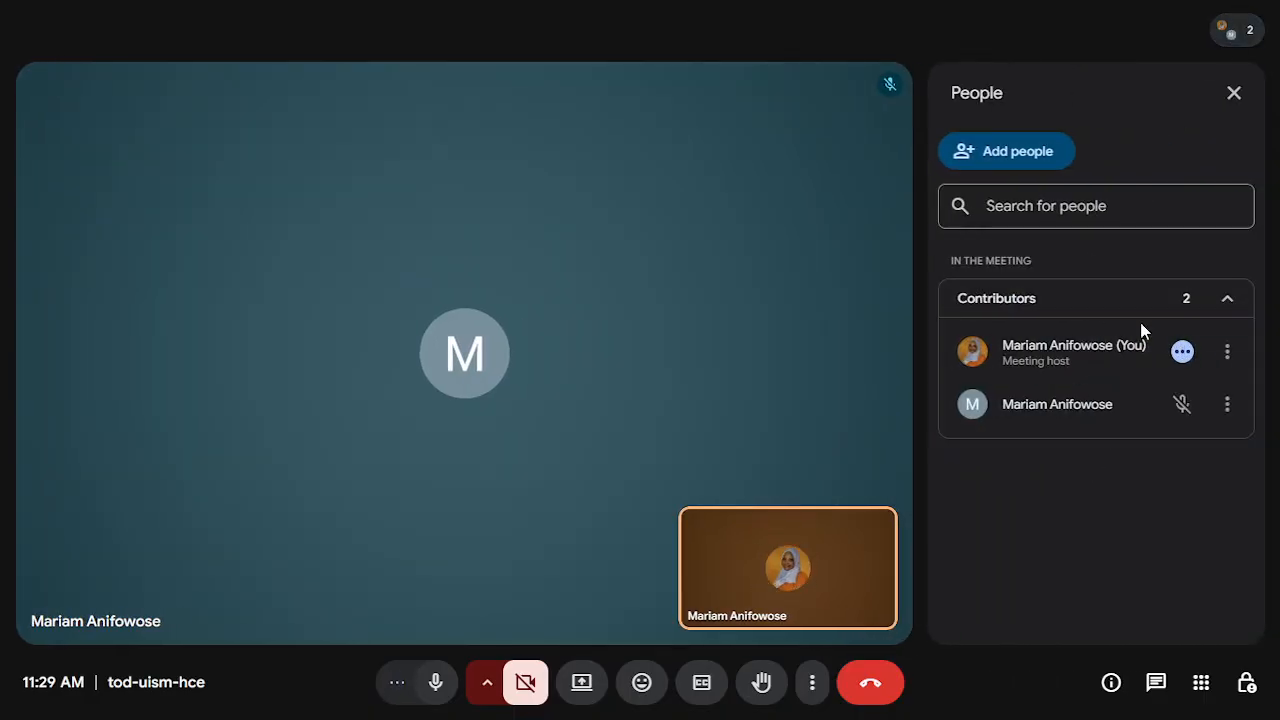
{"action": "left_click", "coordinate": [1234, 93]}
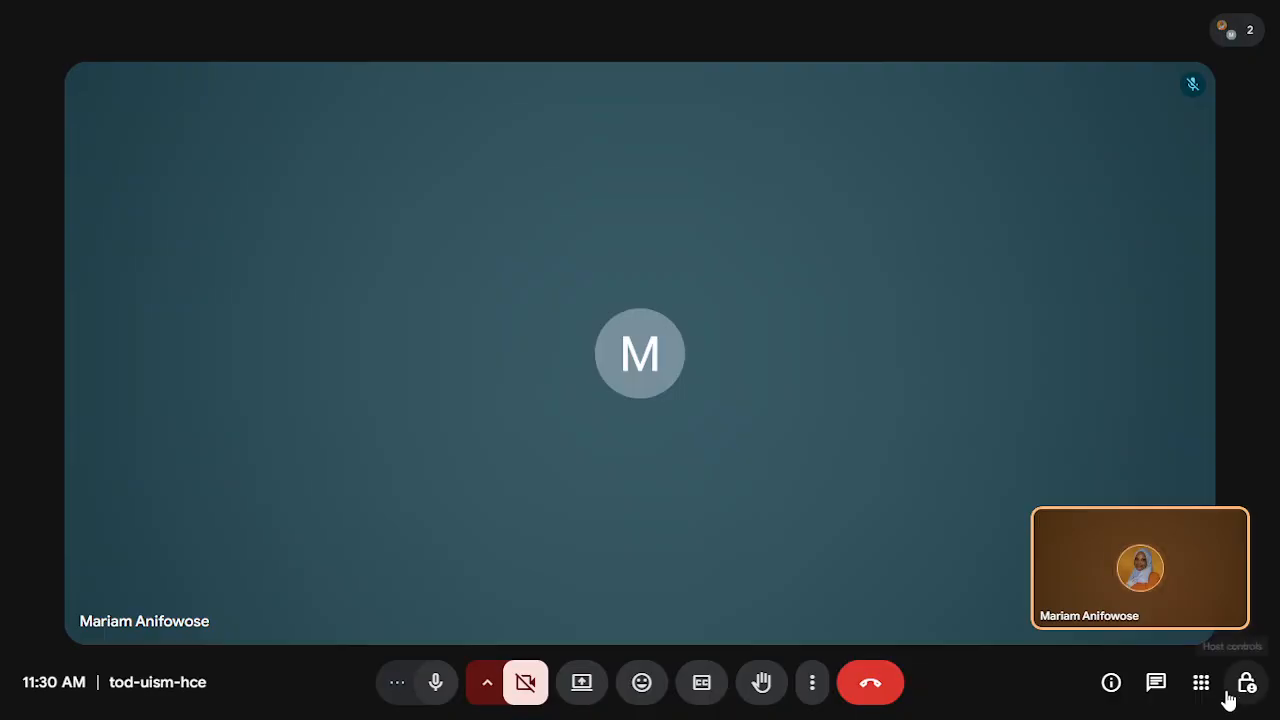
- View the in-call messages and the people overview, and close both
{"action": "left_click", "coordinate": [1156, 684]}
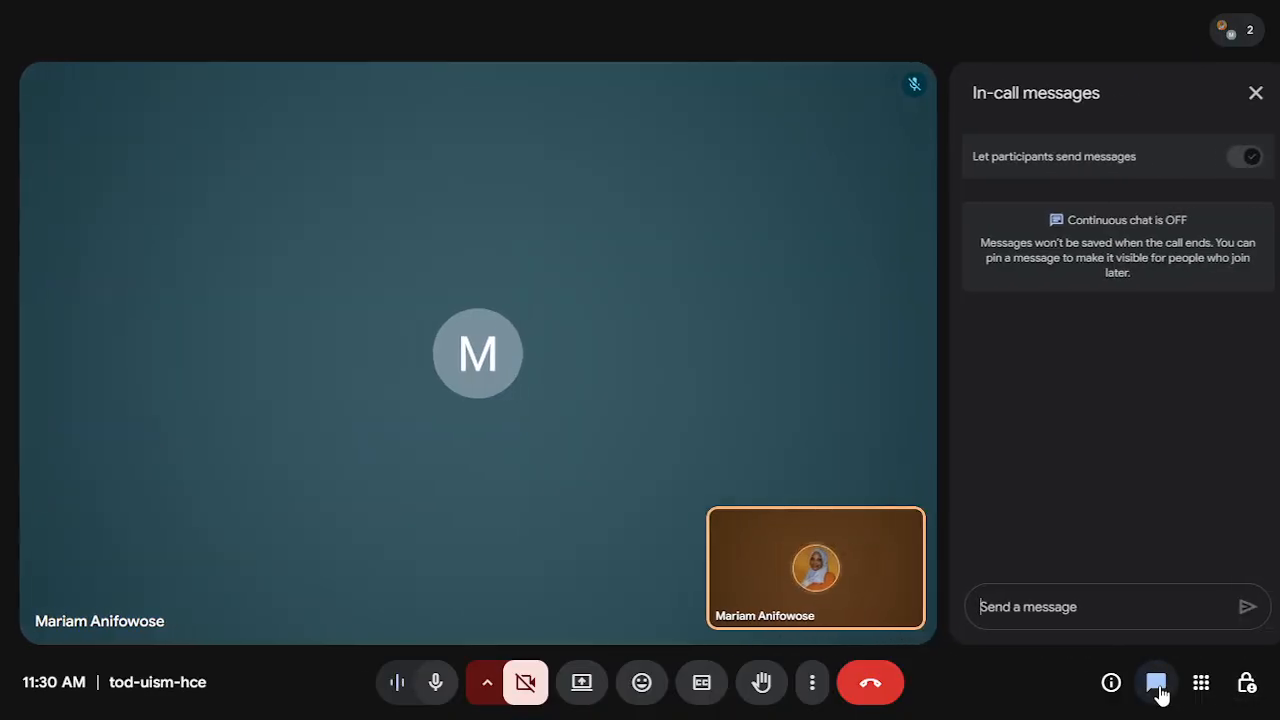
{"action": "left_click", "coordinate": [1237, 30]}
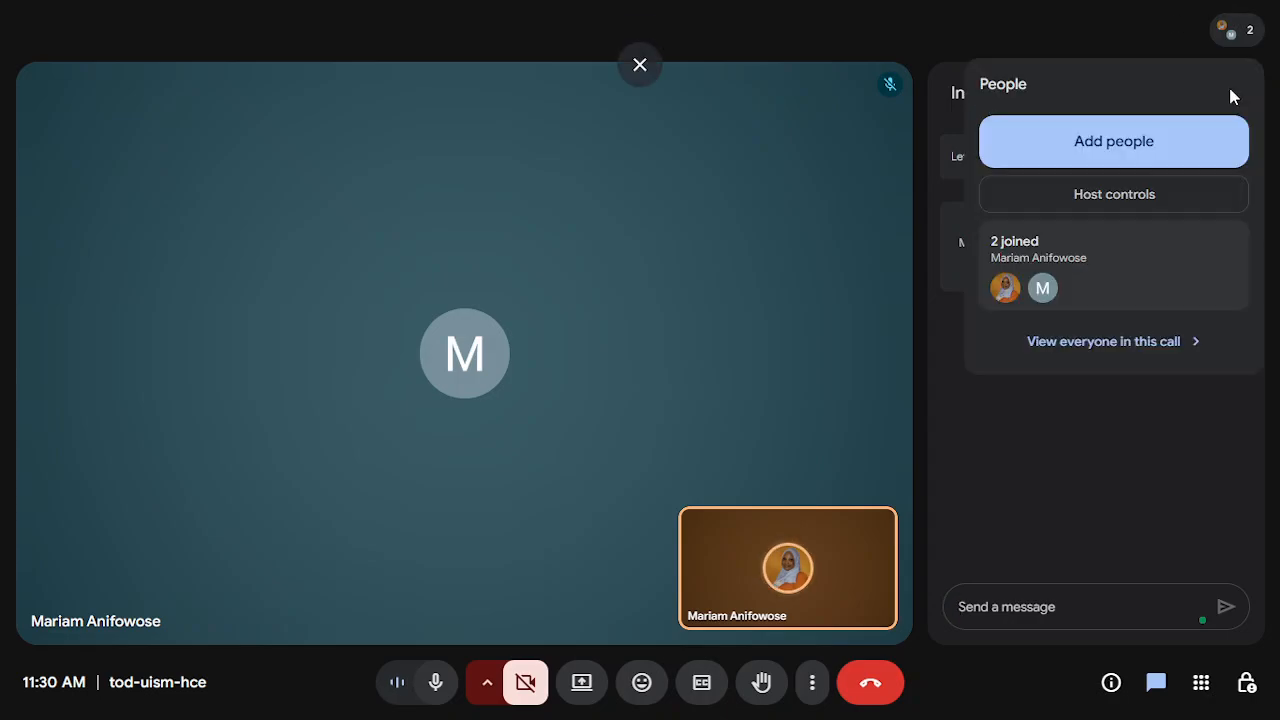
{"action": "left_click", "coordinate": [1079, 395]}
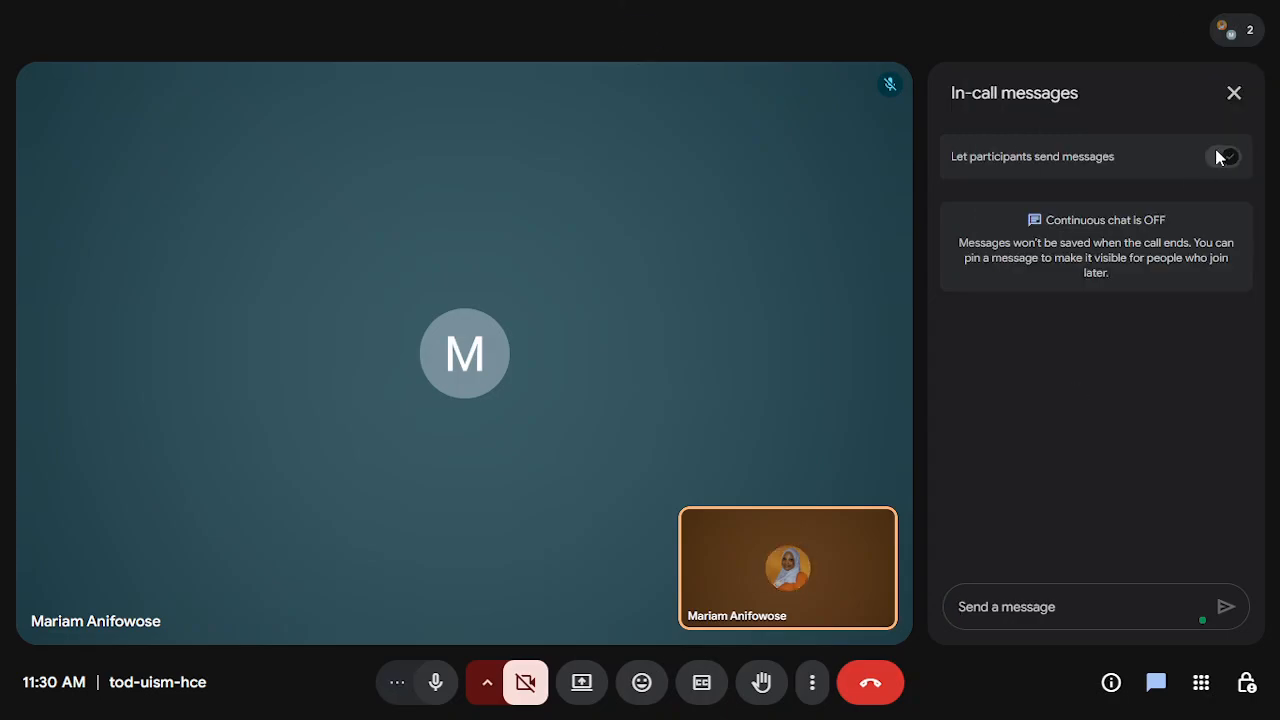
{"action": "left_click", "coordinate": [1234, 91]}
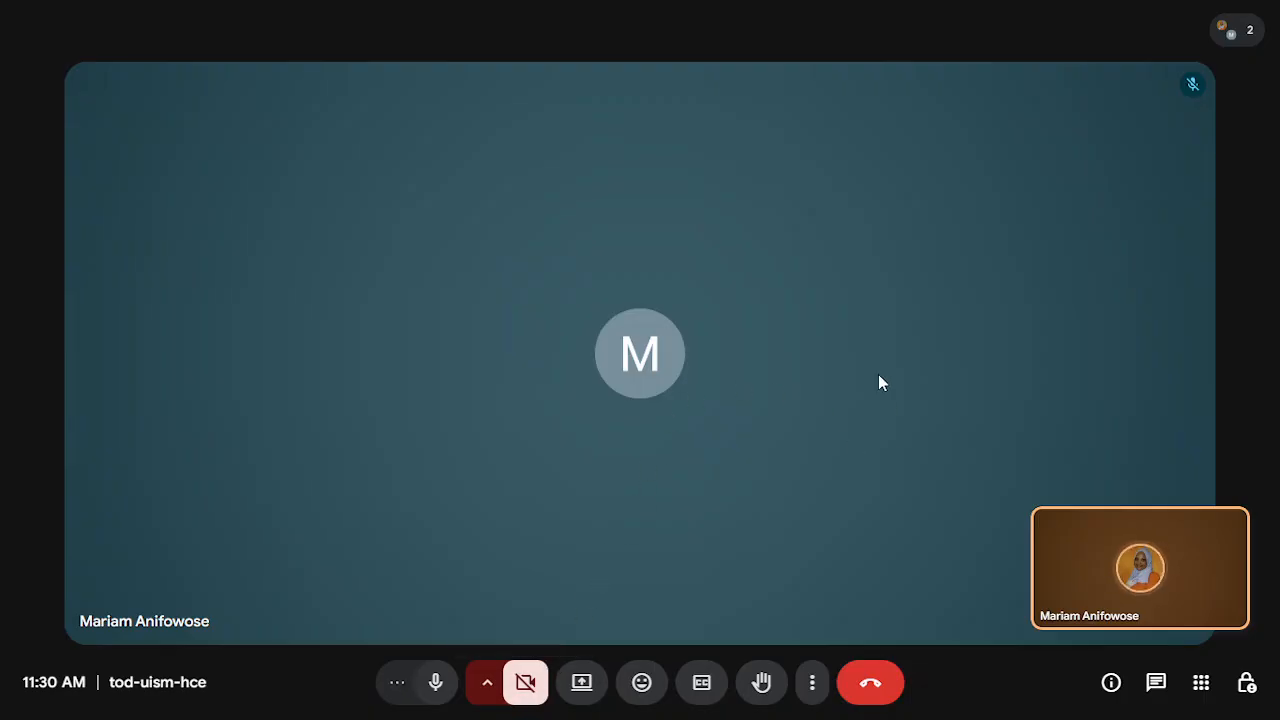
- Exit the Meet call's full-screen view and switch back to OBS
{"action": "left_click", "coordinate": [812, 682]}
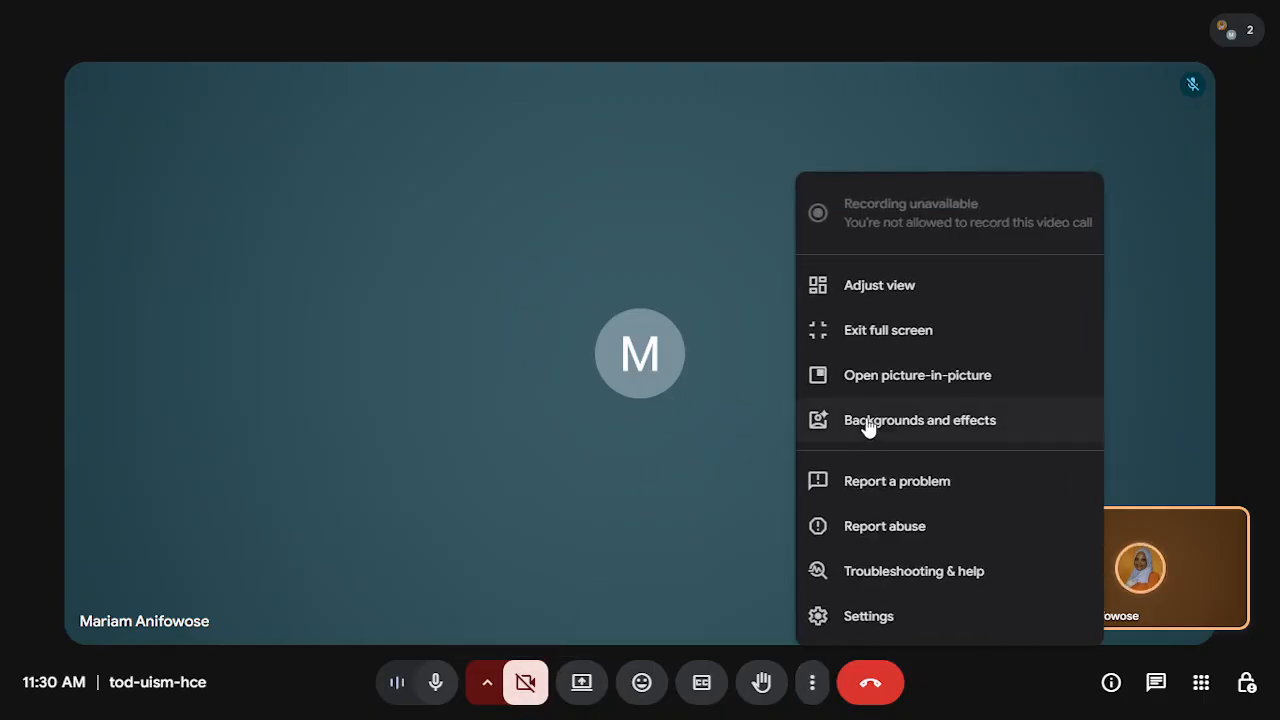
{"action": "left_click", "coordinate": [871, 333]}
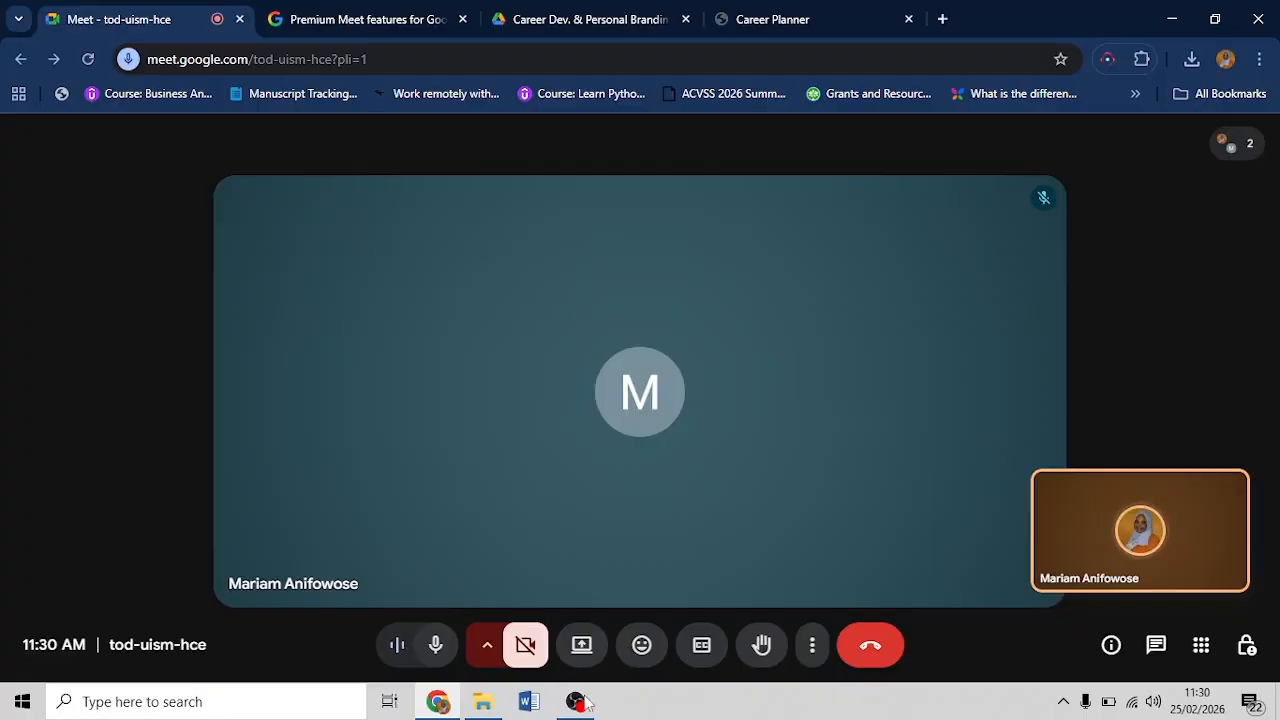
{"action": "mouse_move", "coordinate": [586, 704]}
{"action": "left_click", "coordinate": [608, 661]}
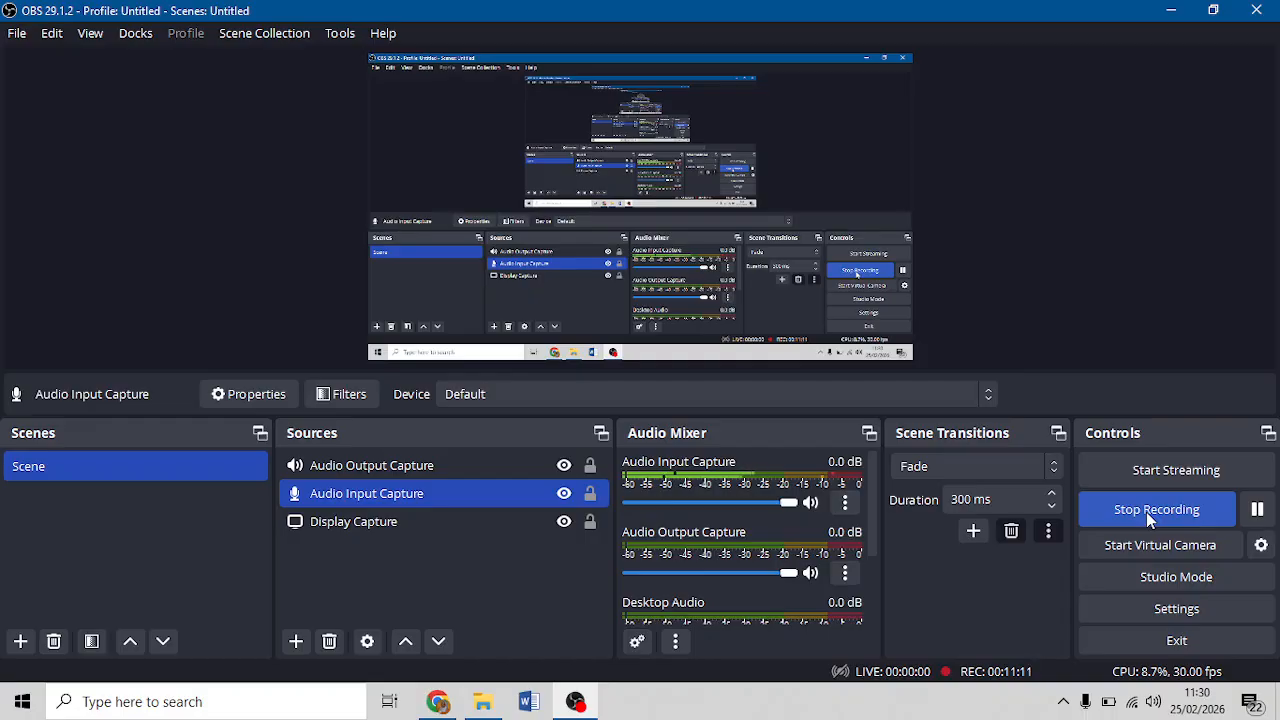
- Switch to the Career Planner PDF in Chrome and present it in full screen
{"action": "left_click", "coordinate": [438, 701]}
{"action": "left_click", "coordinate": [752, 20]}
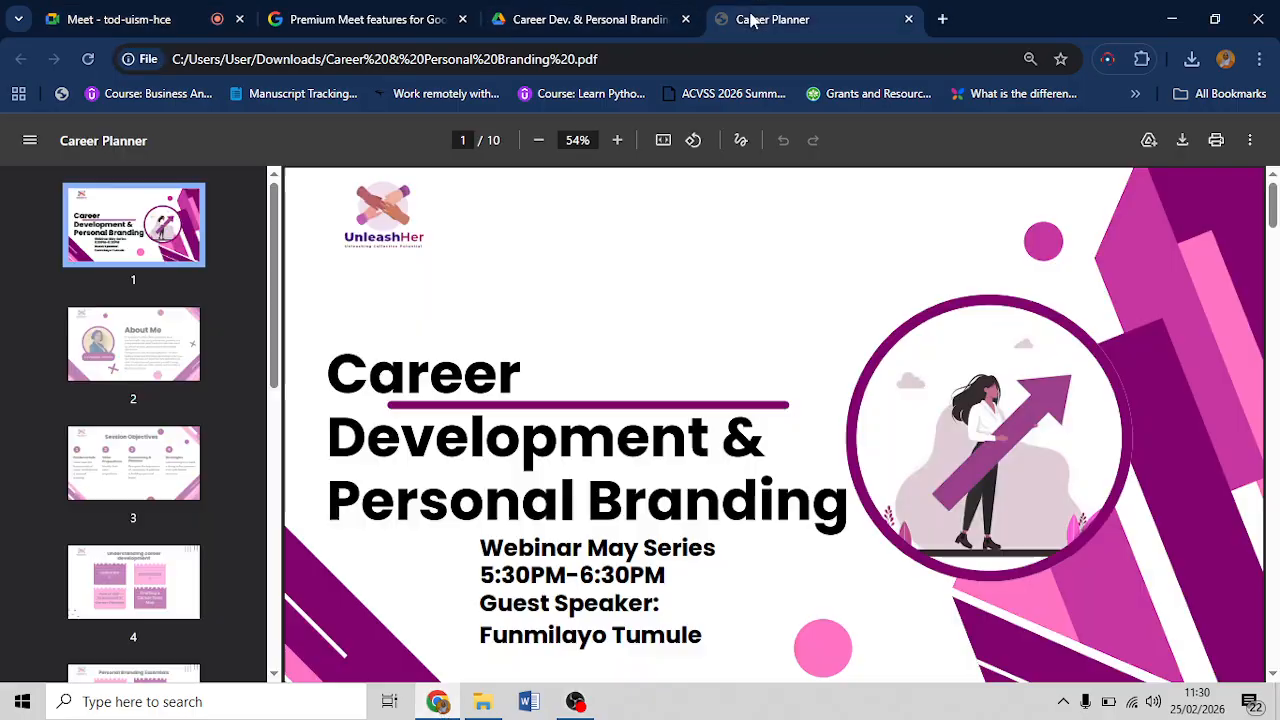
{"action": "left_click", "coordinate": [1249, 140]}
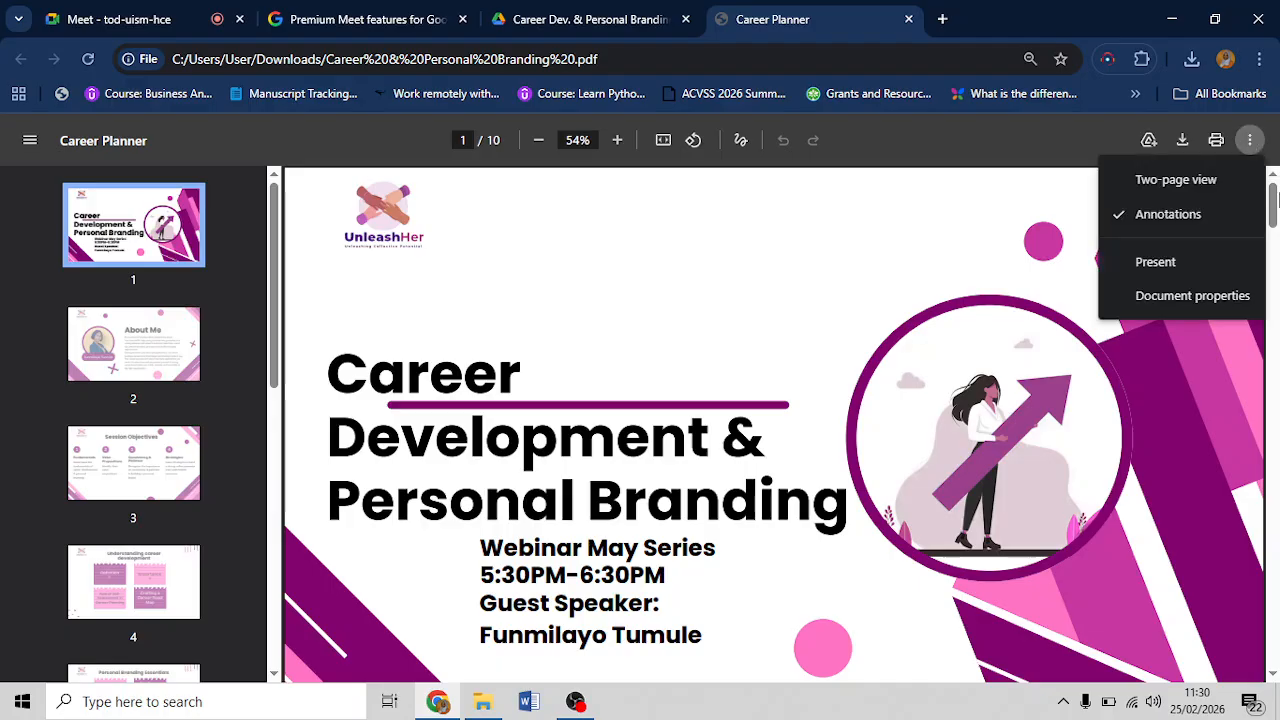
{"action": "left_click", "coordinate": [1156, 264]}
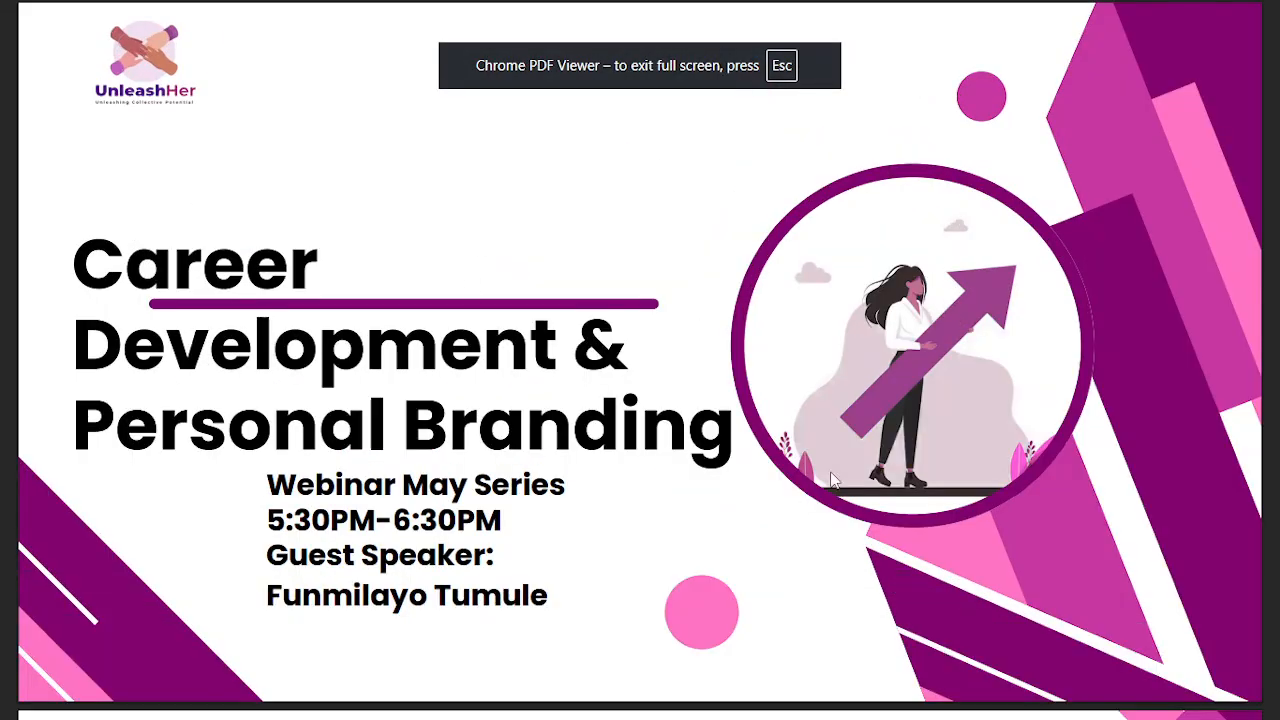